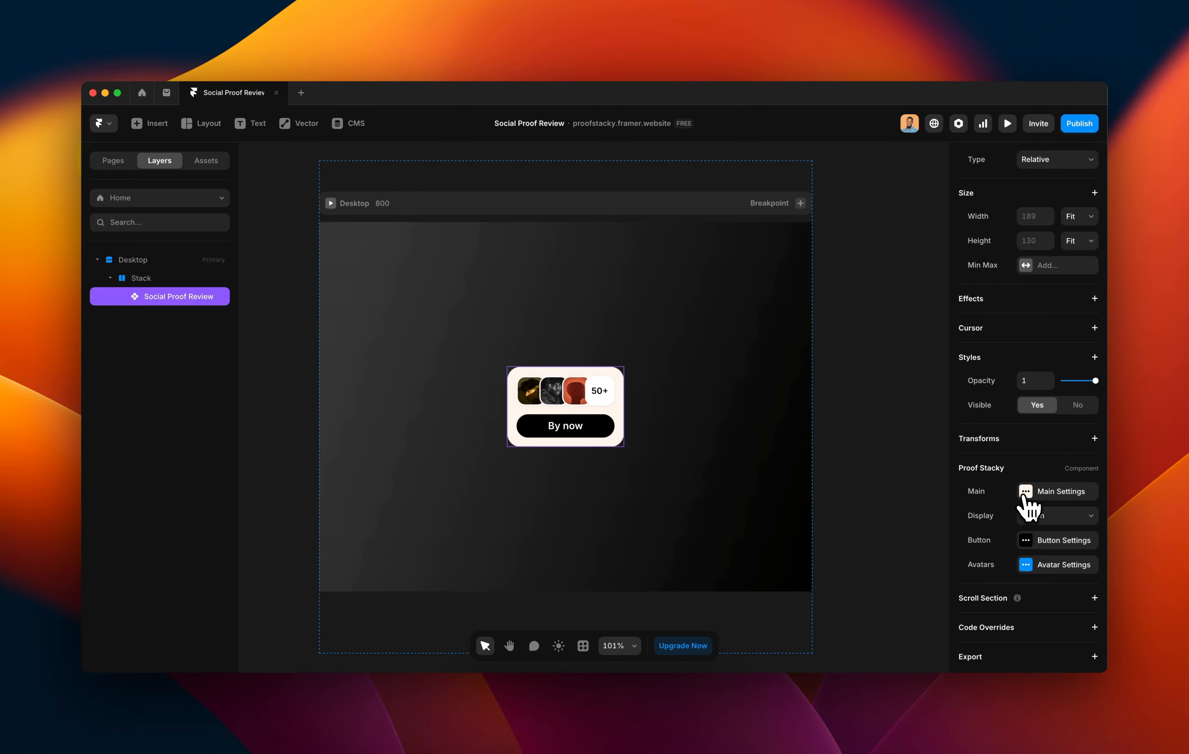
Try a Horizontal layout on the Proof Stacky card, then set Layout back to Vertical.
click(1023, 495)
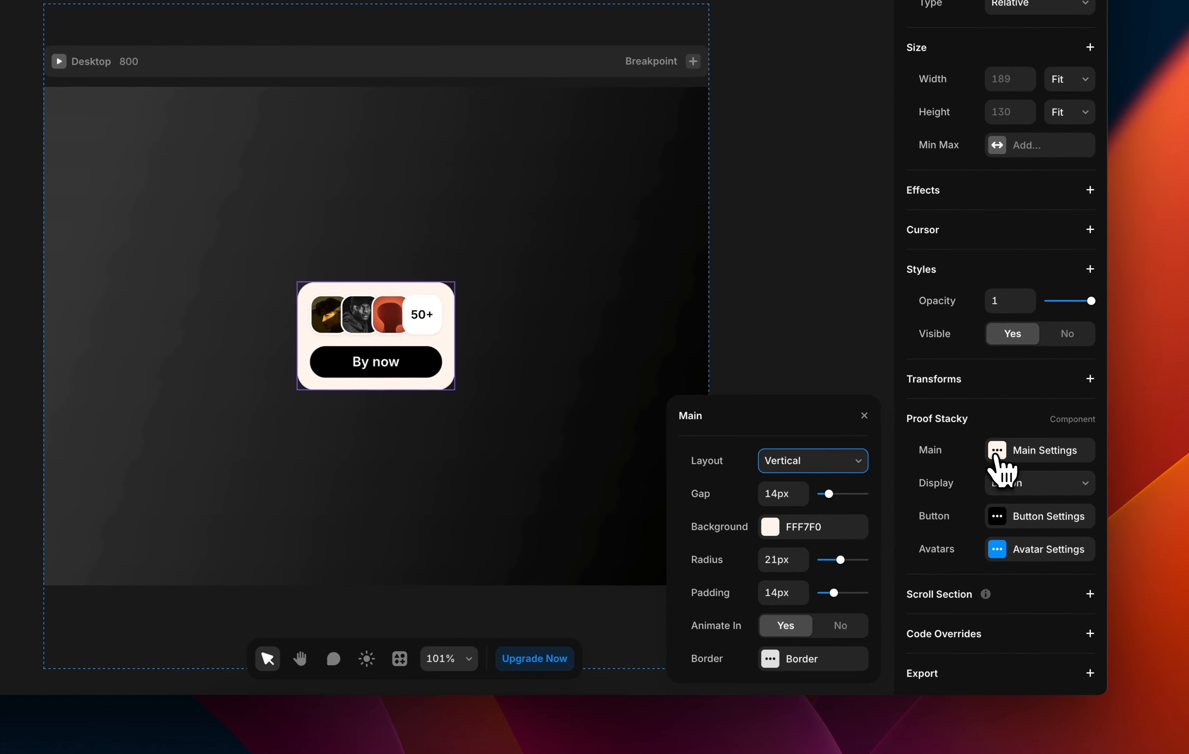
click(1023, 496)
click(996, 452)
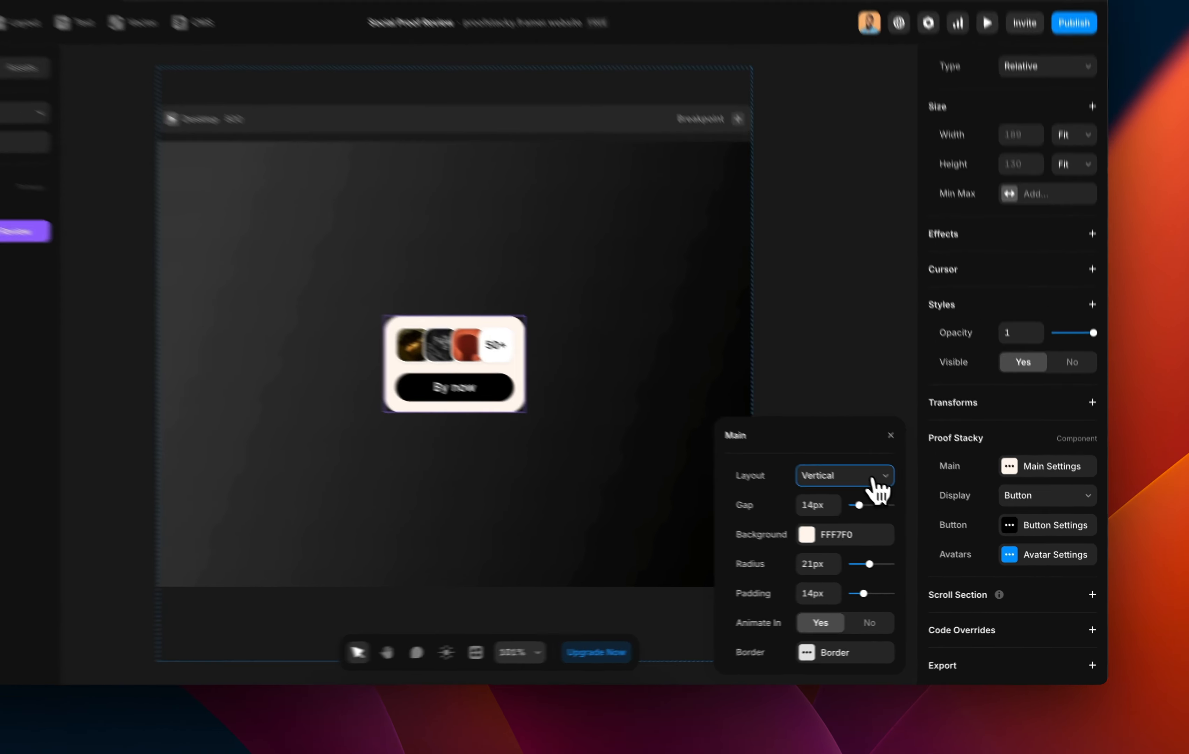
click(916, 503)
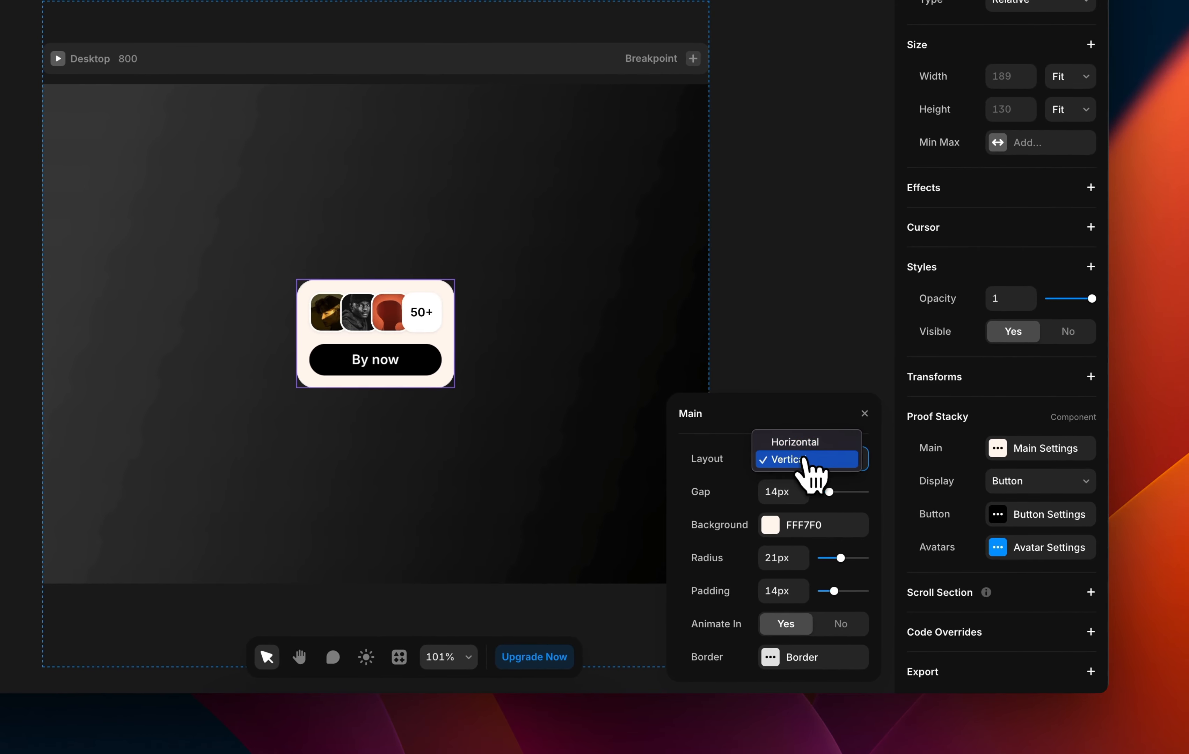
click(782, 455)
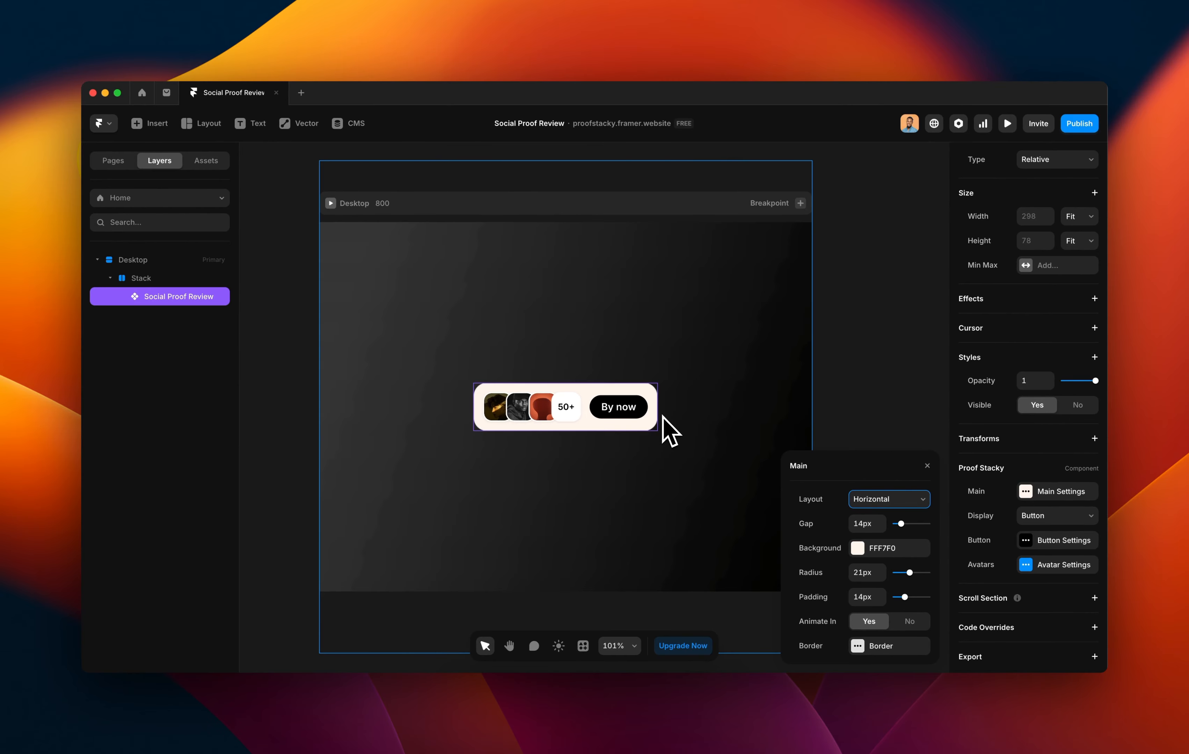
click(887, 499)
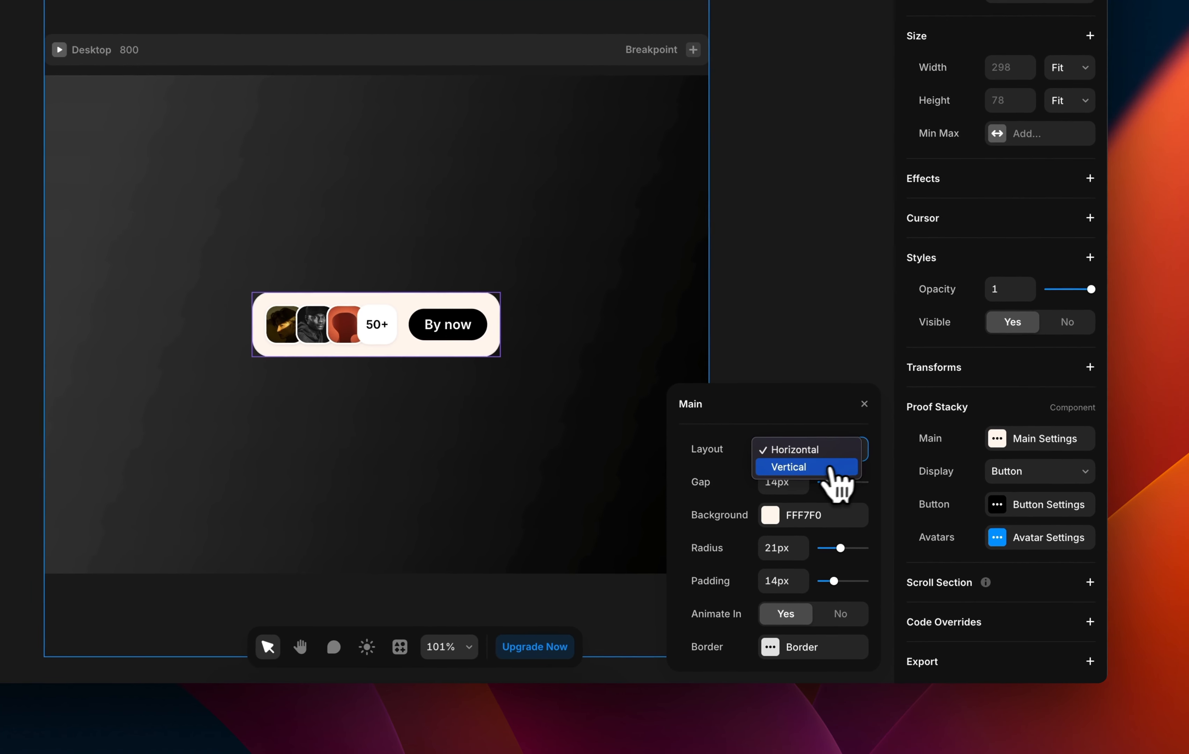
click(830, 468)
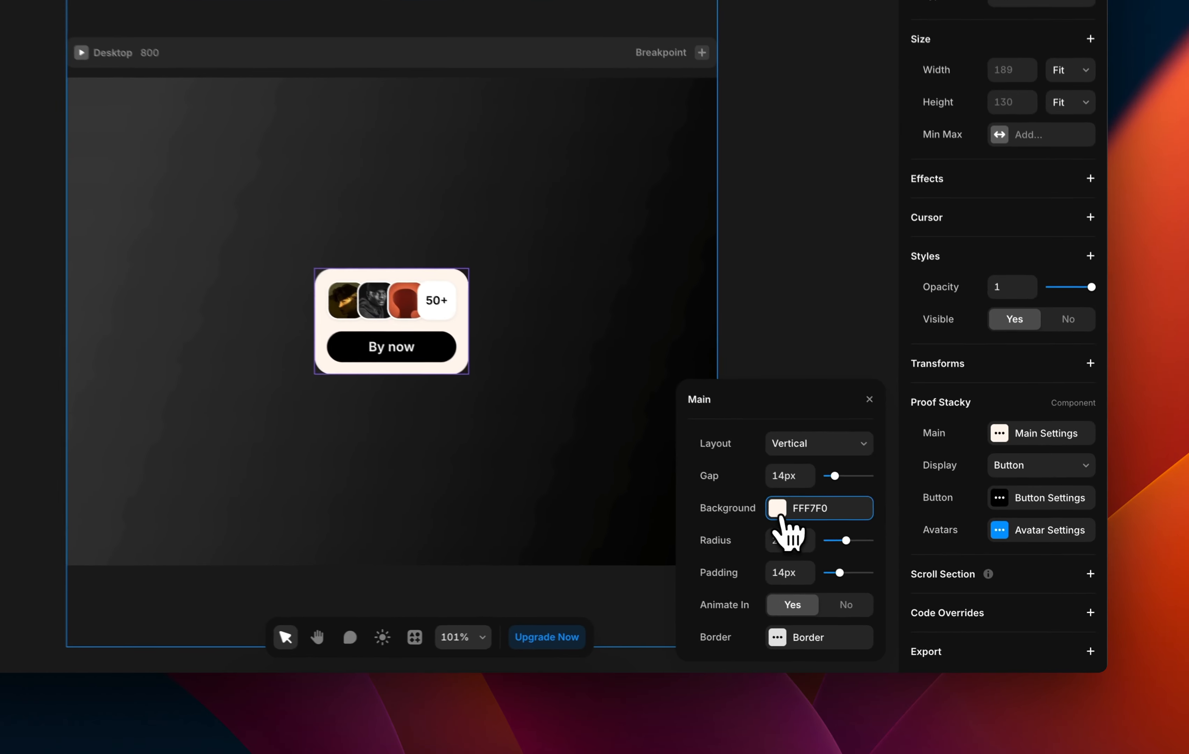
click(871, 549)
drag(714, 479, 904, 395)
key(super+z)
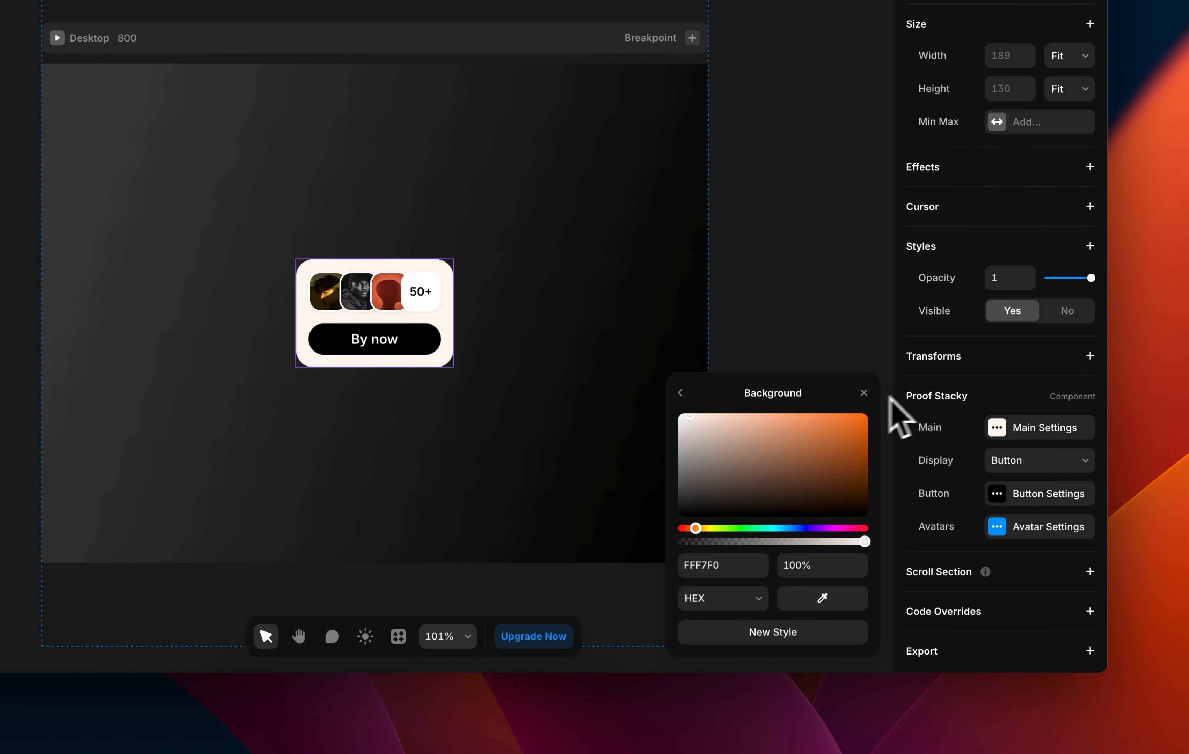
click(680, 394)
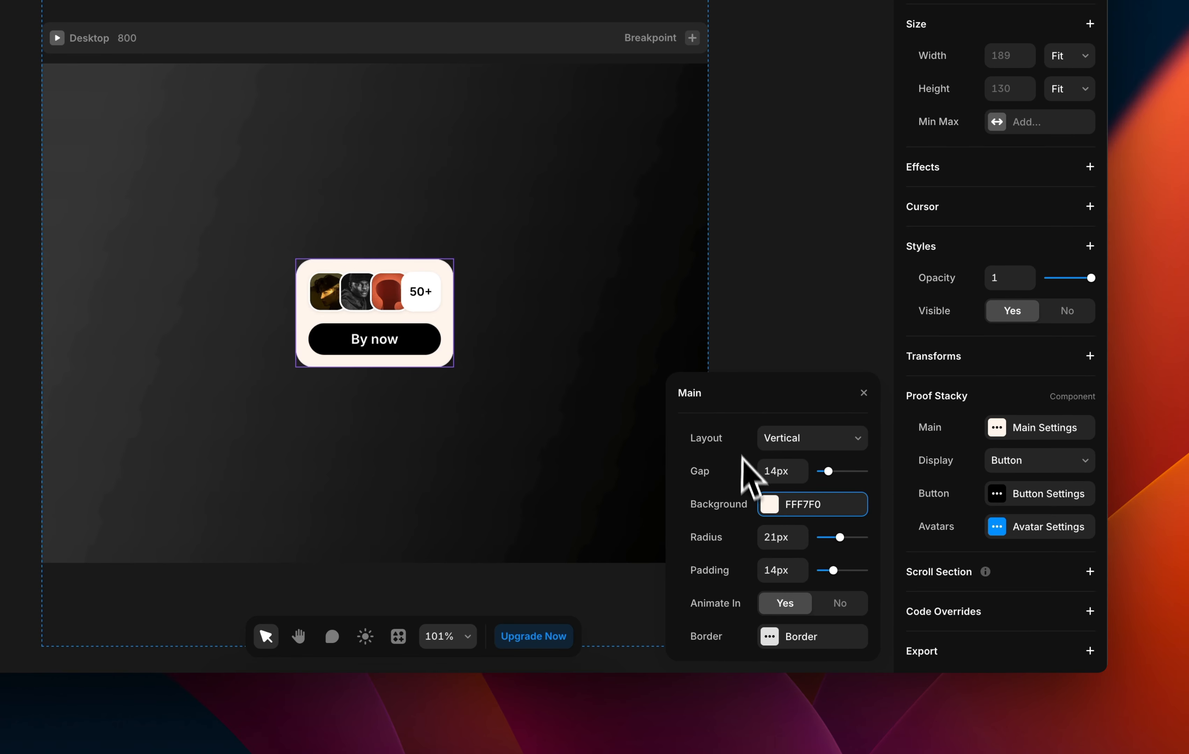
drag(840, 538, 821, 572)
click(770, 569)
text(14)
key(Return)
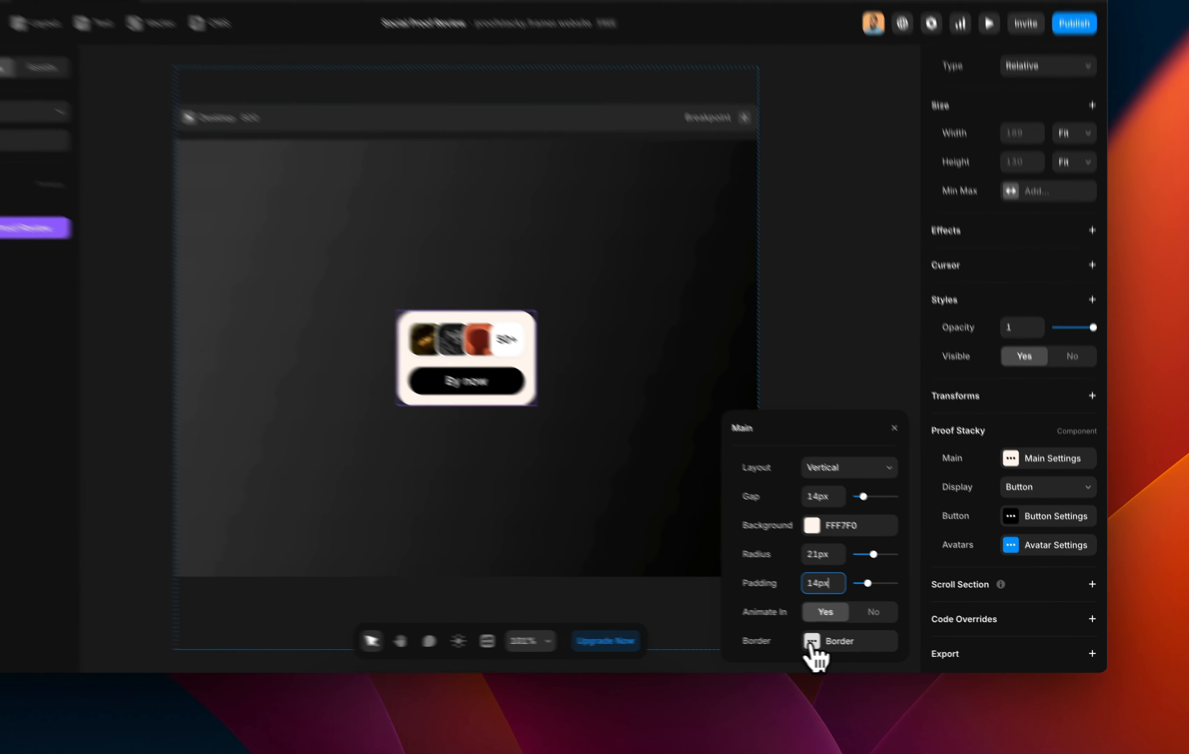
click(862, 646)
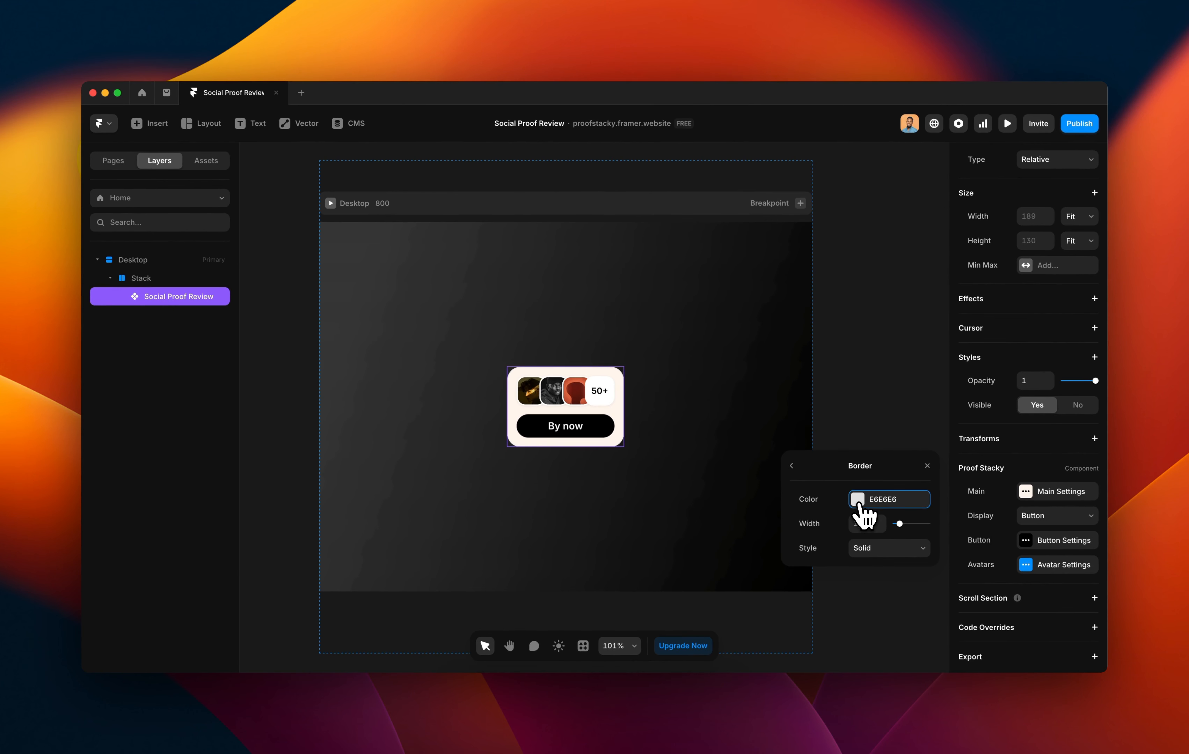
click(777, 443)
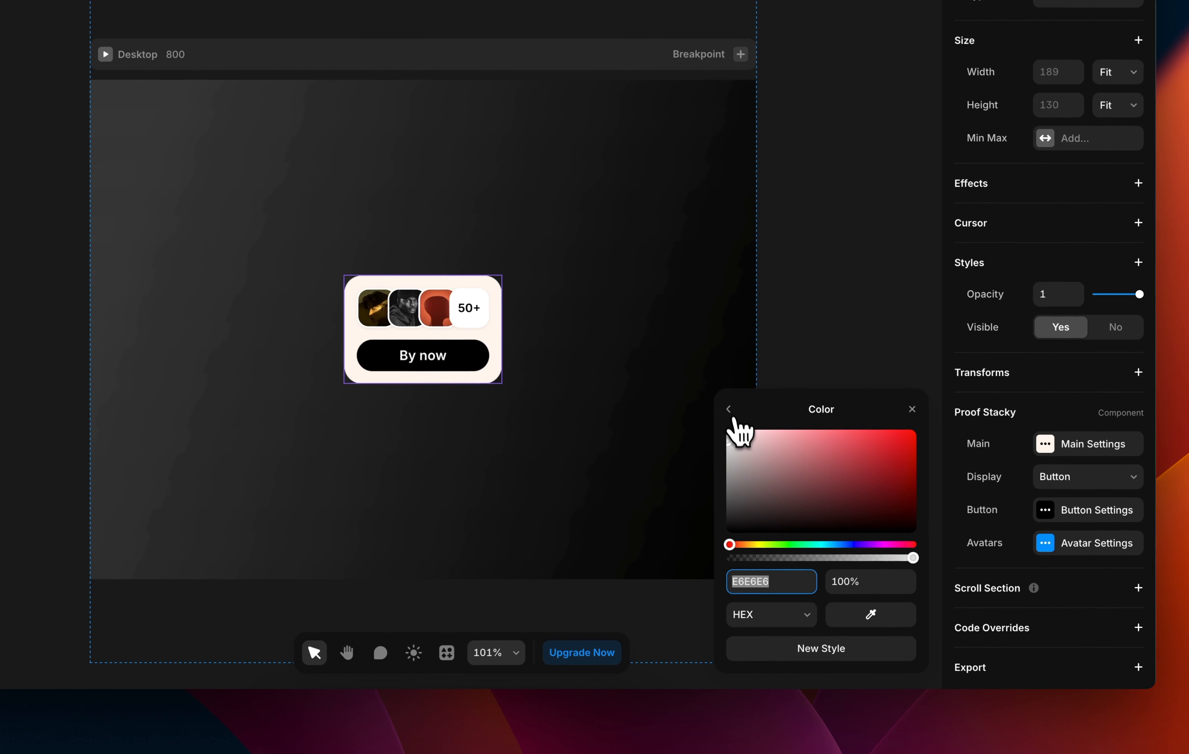
click(734, 414)
click(733, 414)
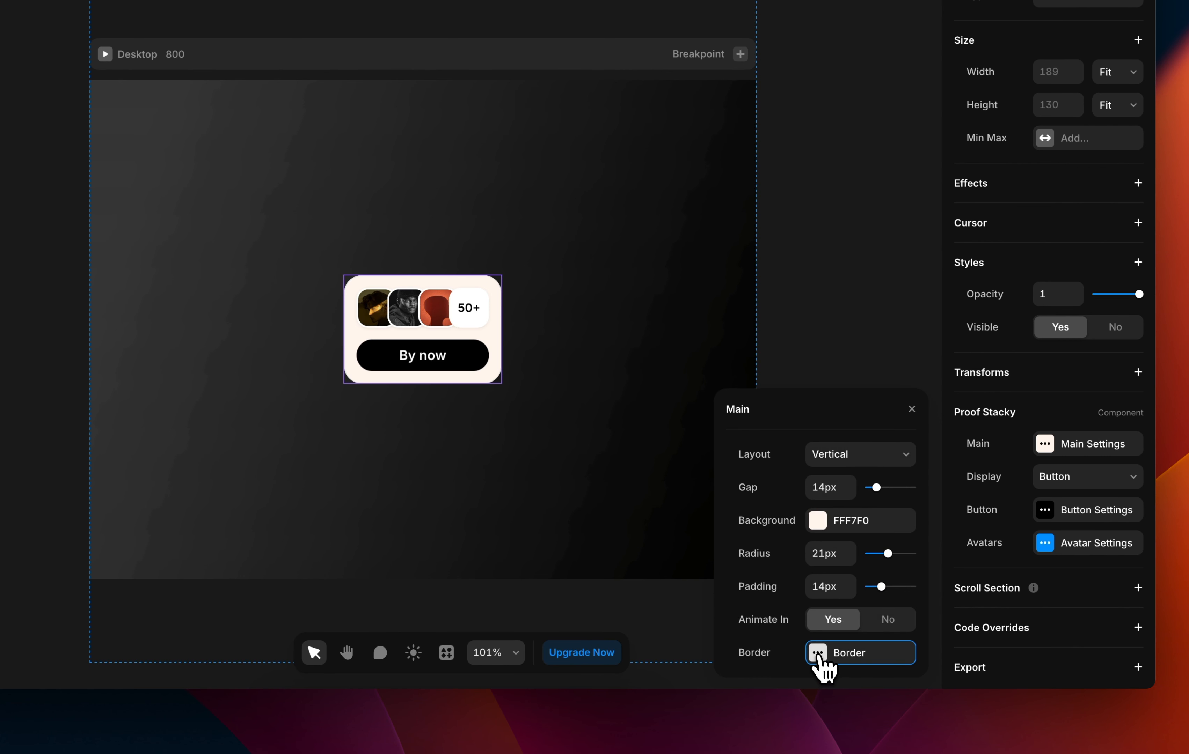
click(813, 654)
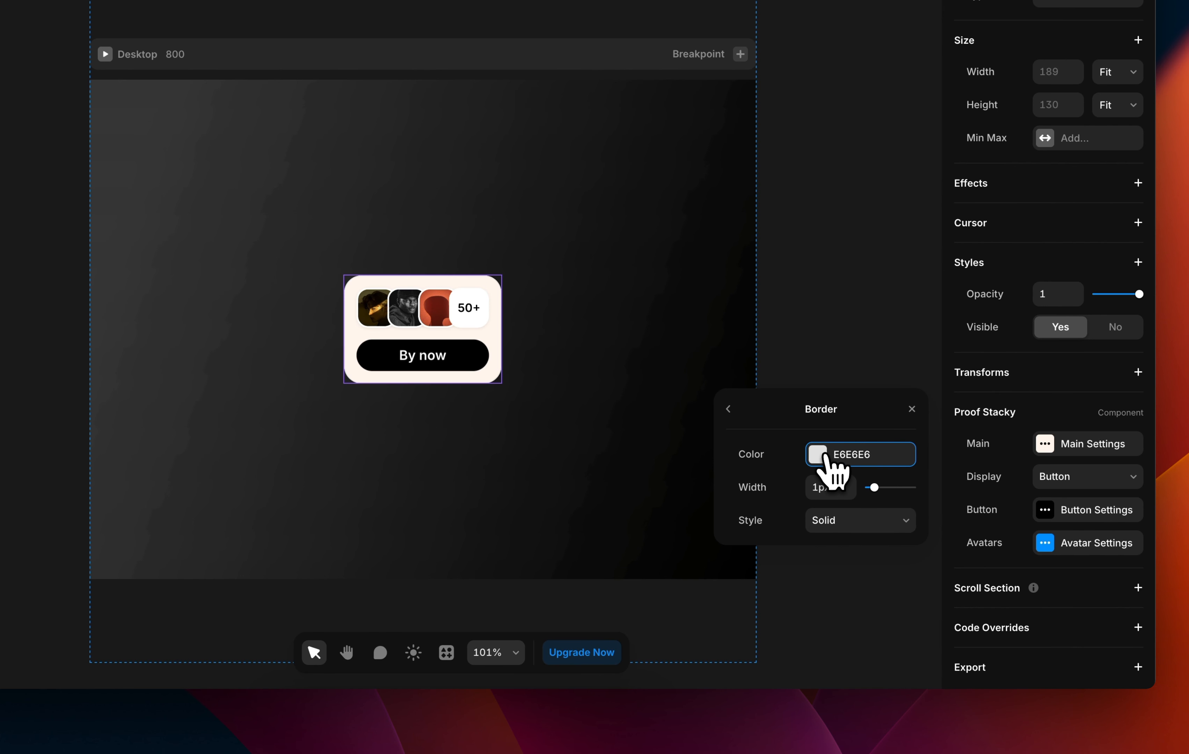
click(829, 454)
drag(763, 458, 977, 416)
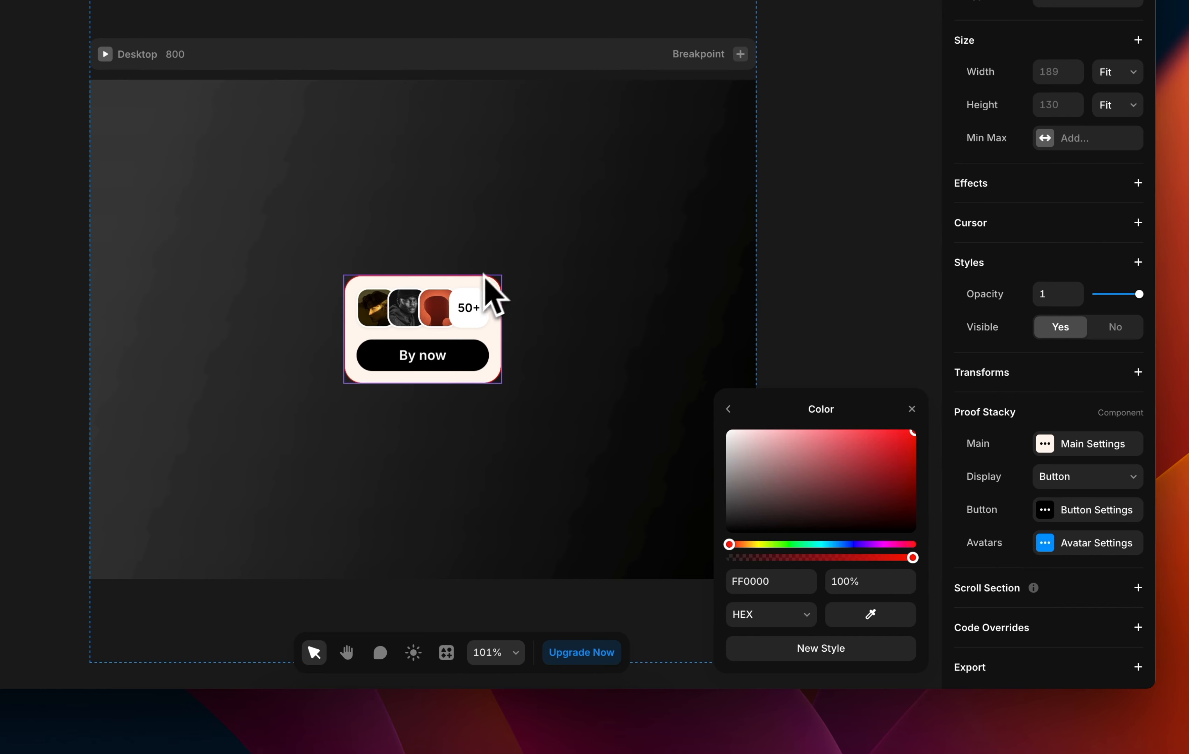
click(729, 411)
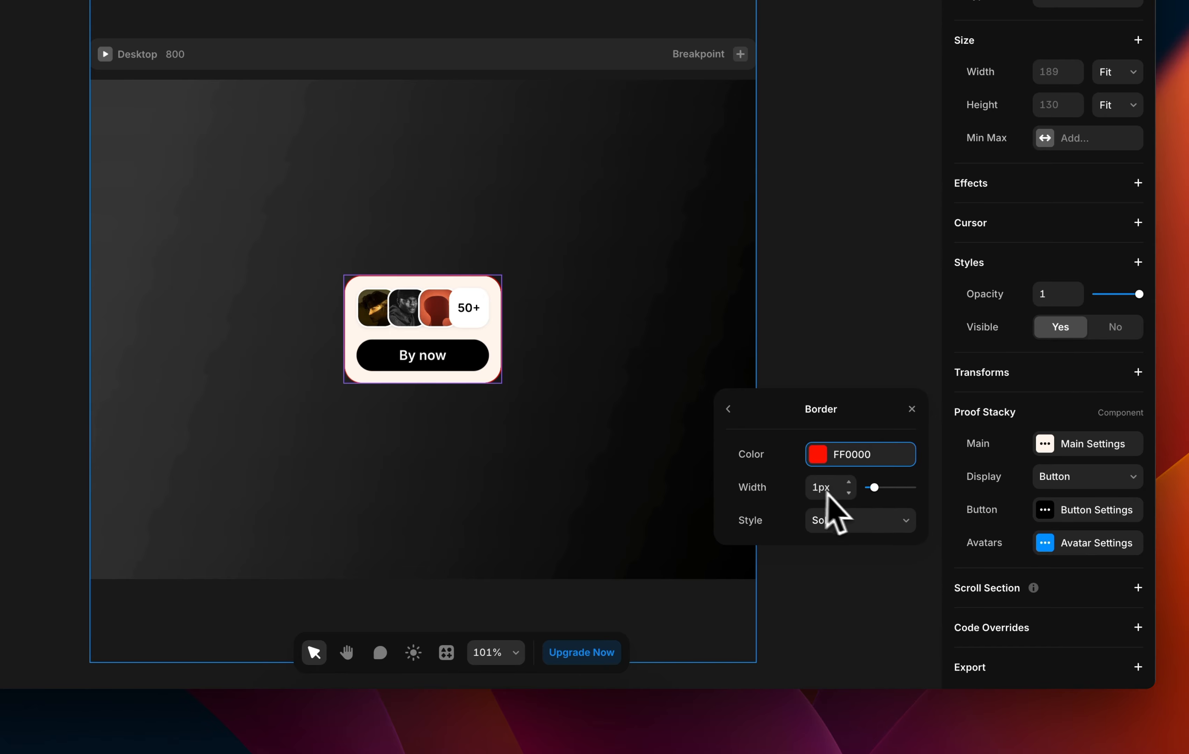
drag(876, 490, 937, 490)
click(867, 520)
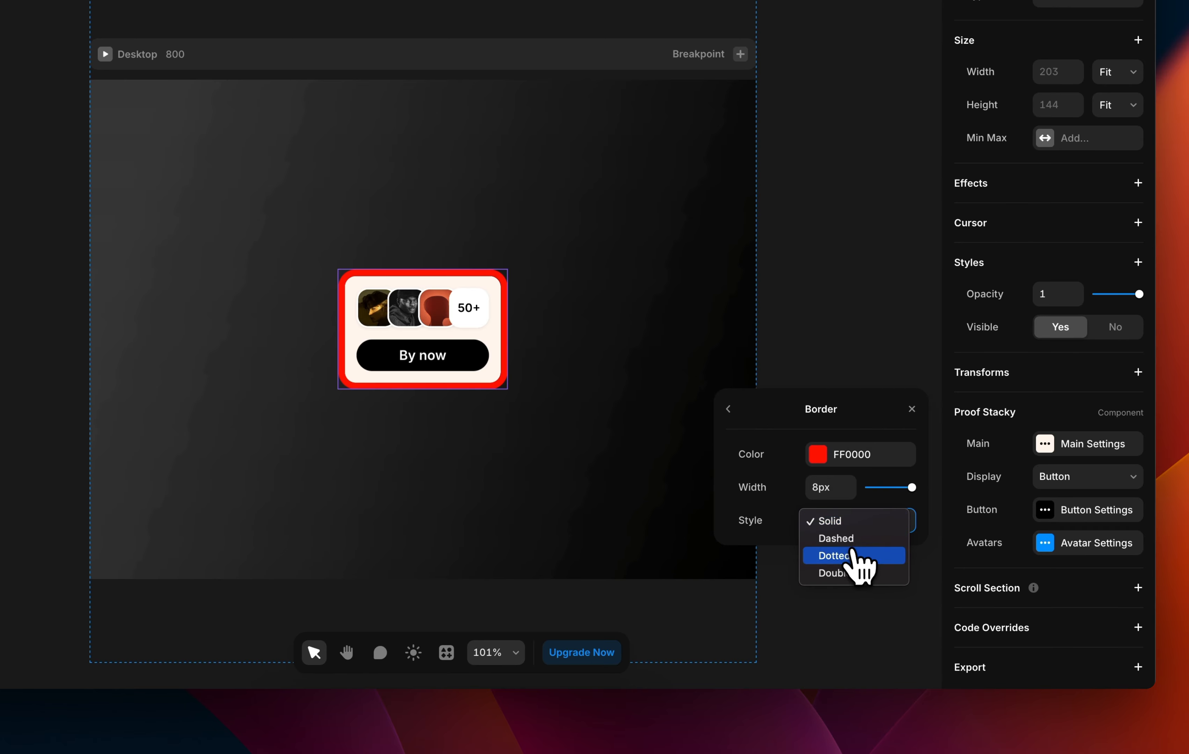
click(853, 540)
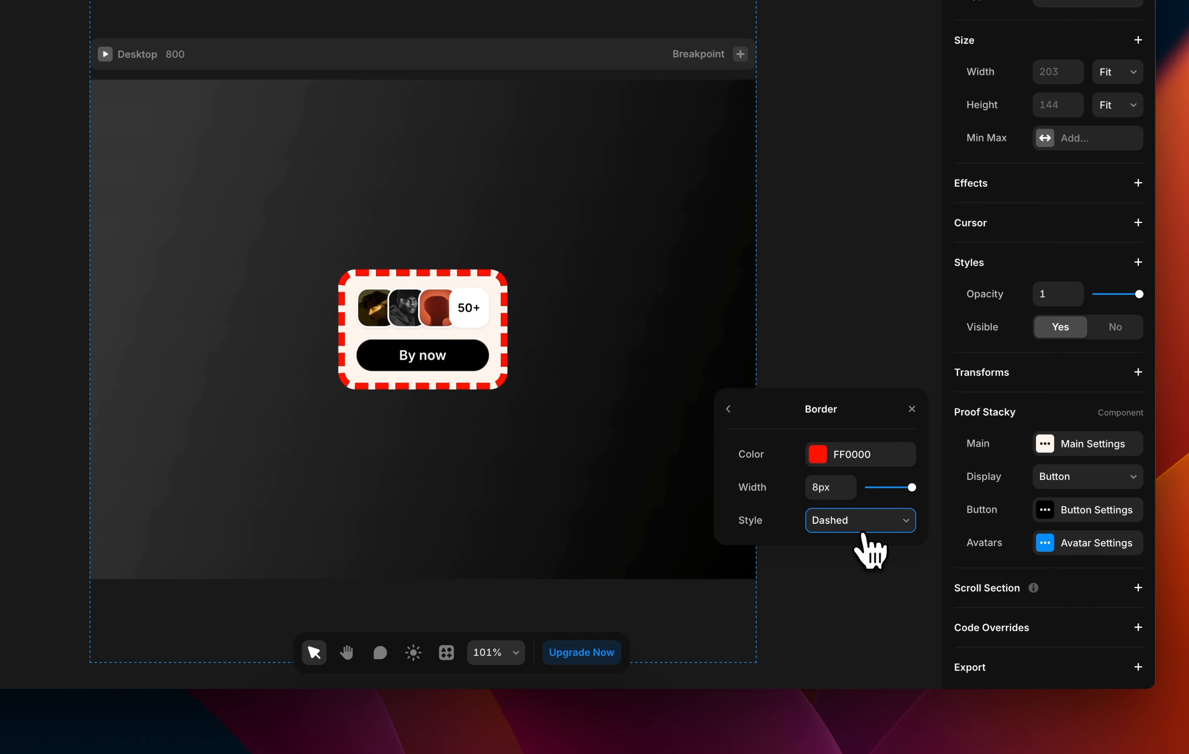
click(869, 527)
click(867, 536)
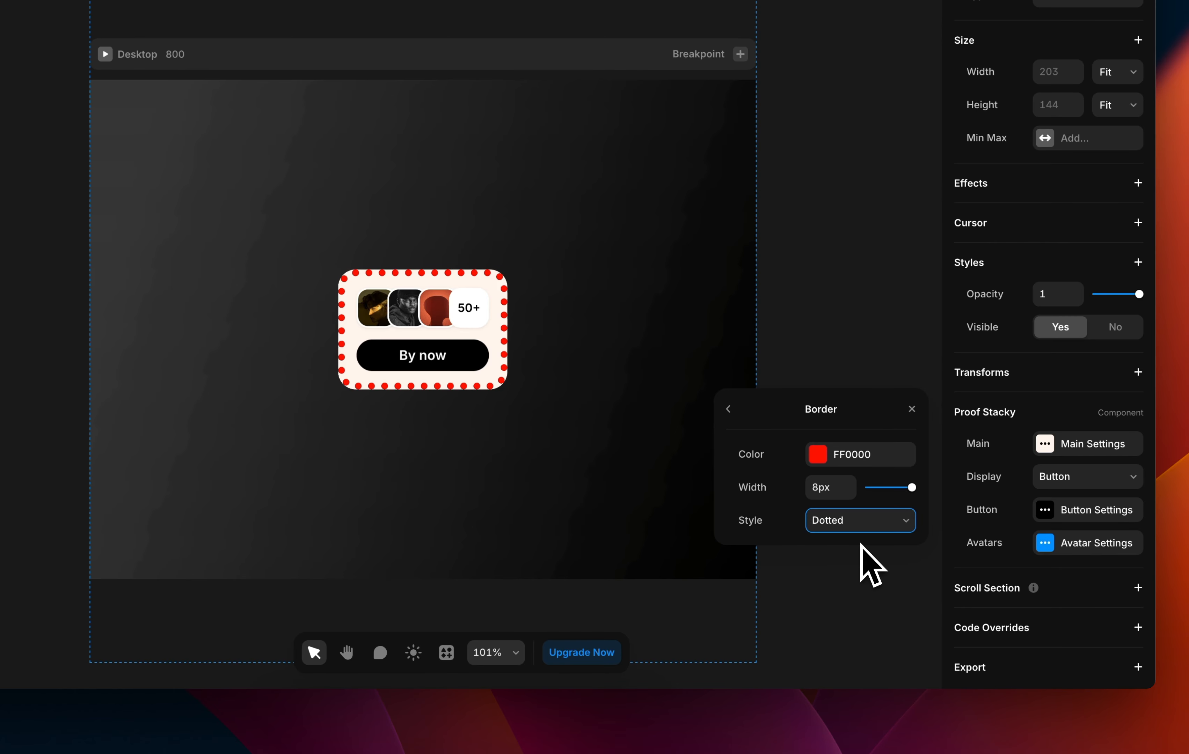
click(873, 527)
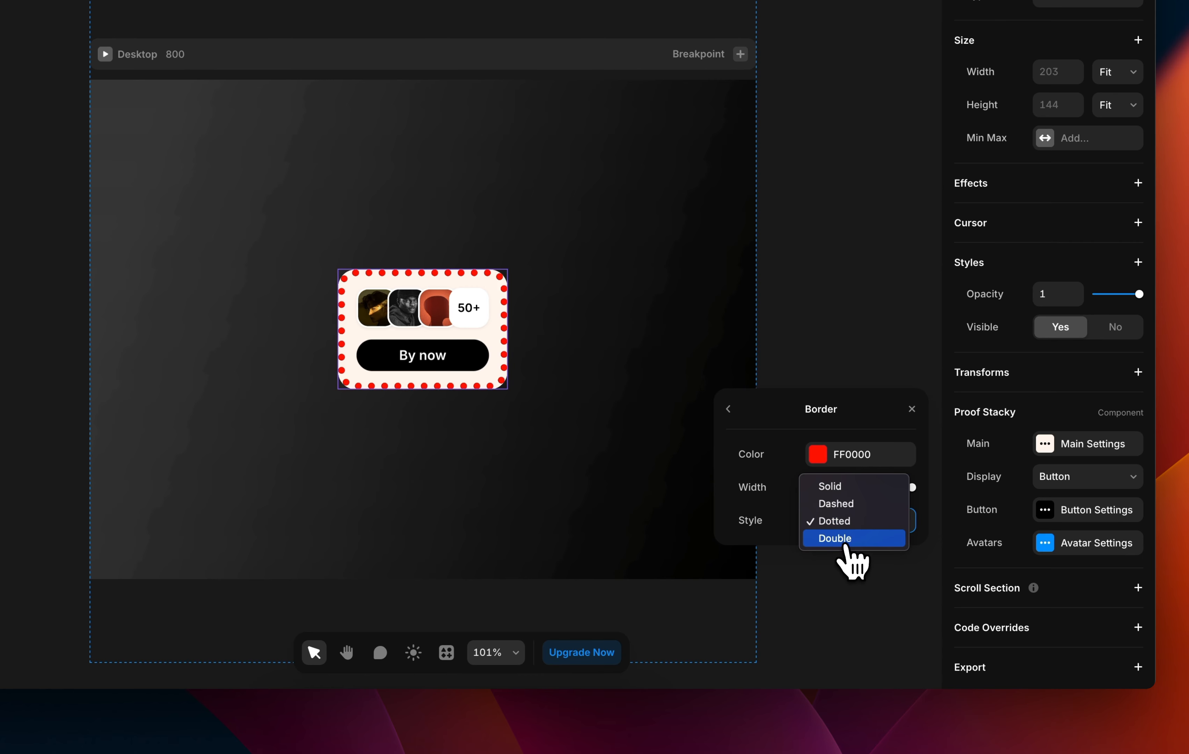
click(847, 539)
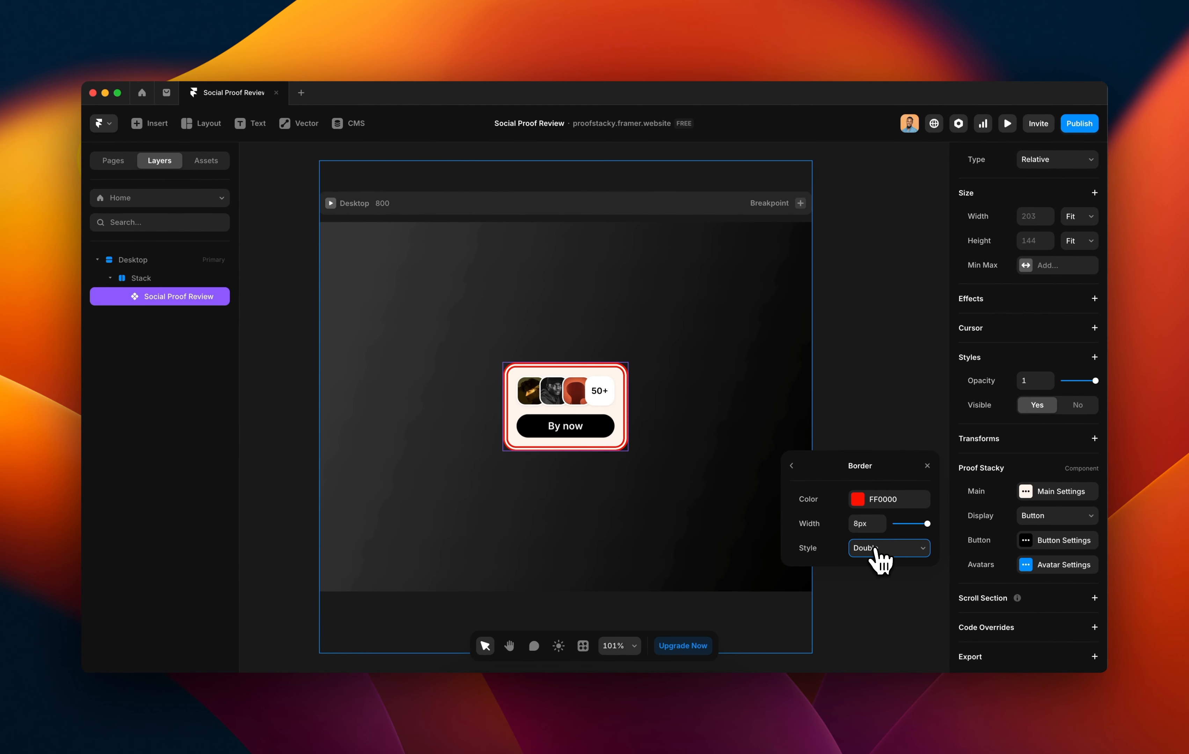
click(876, 549)
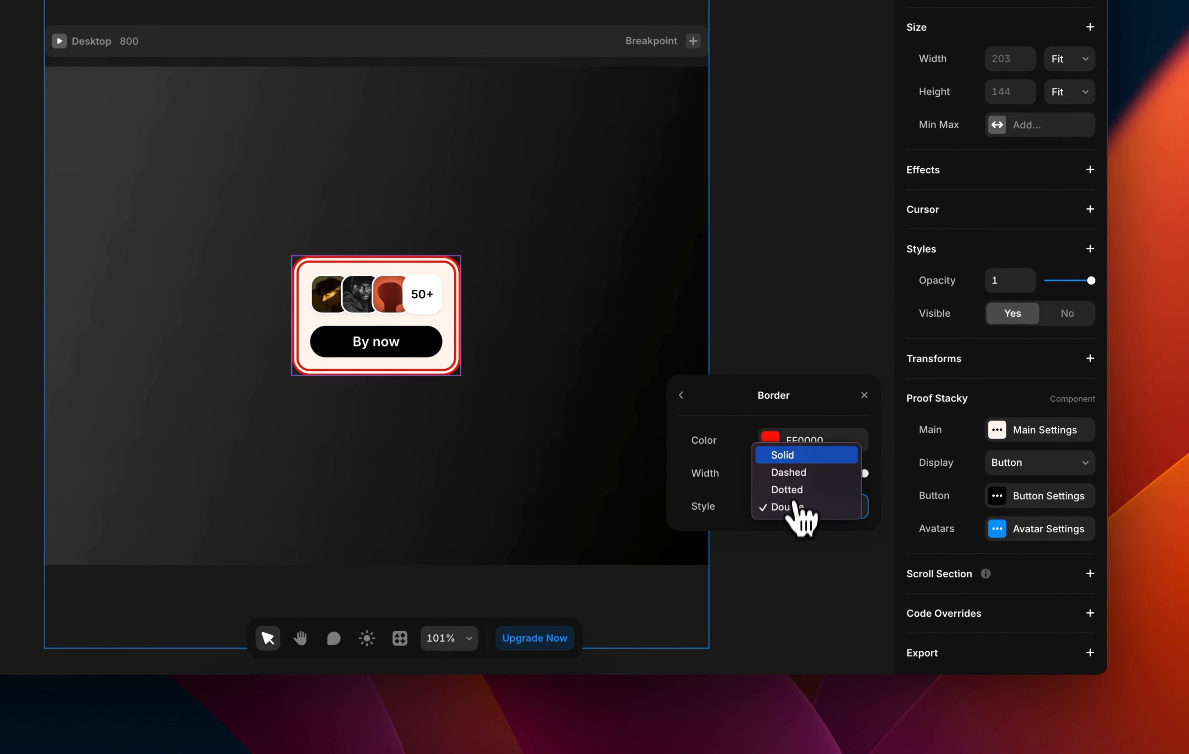
click(797, 454)
key(Down)
key(Down)
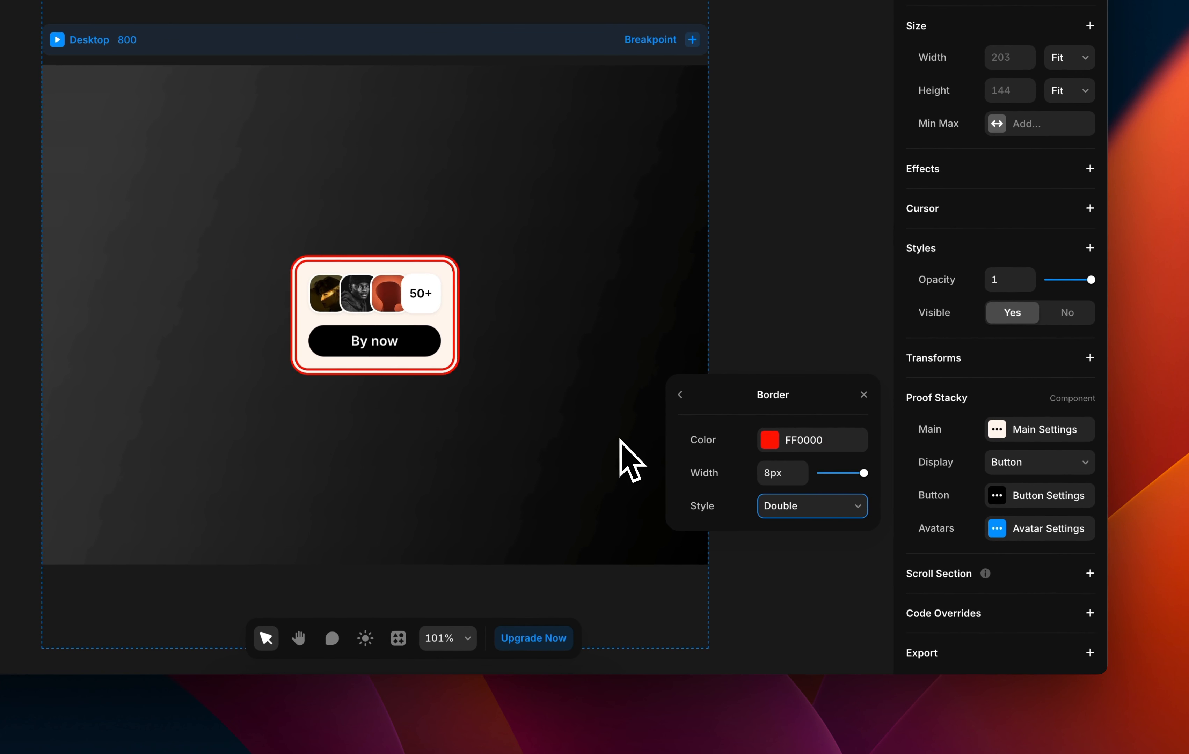
key(super+z)
key(super+z)
key(super+z)
key(super+z)
key(super+z)
click(680, 395)
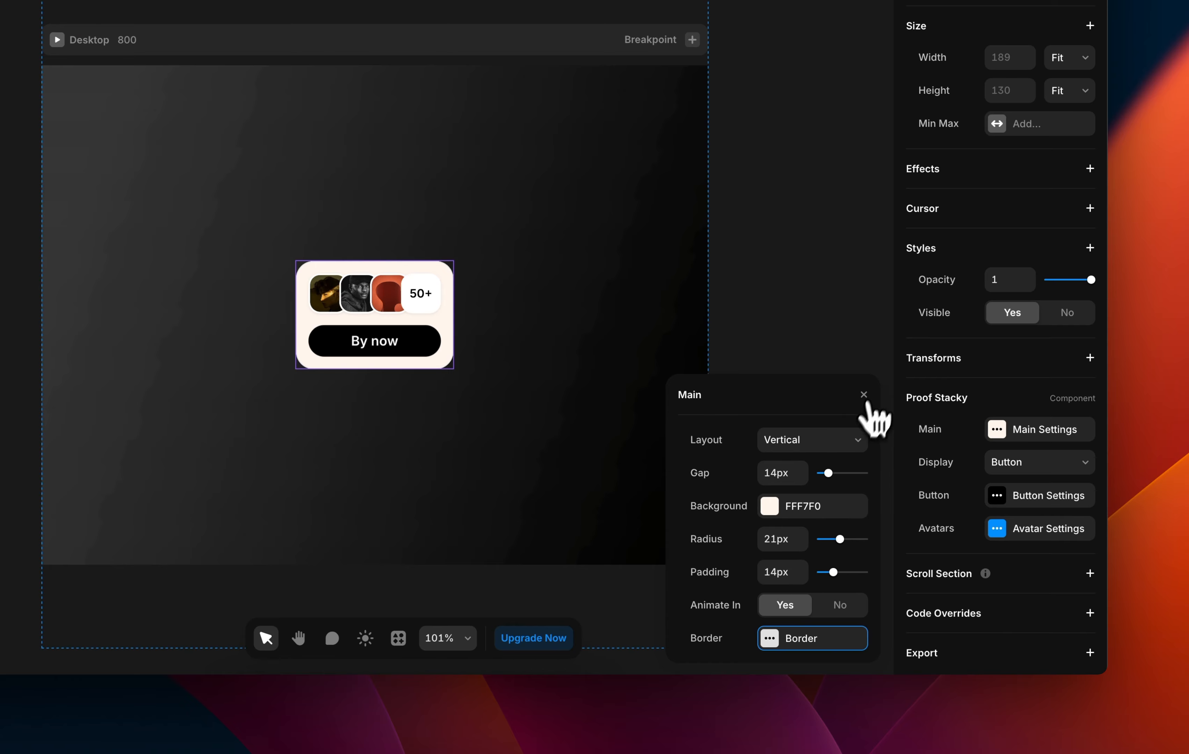
click(864, 394)
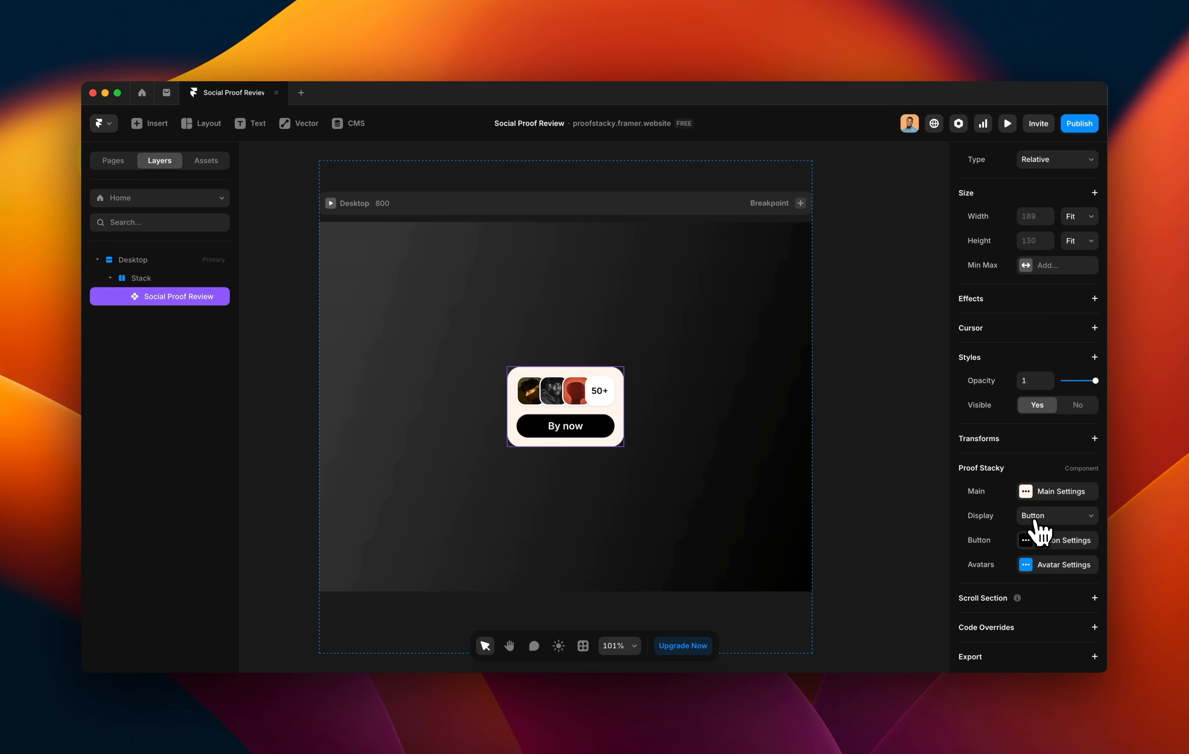
click(1037, 518)
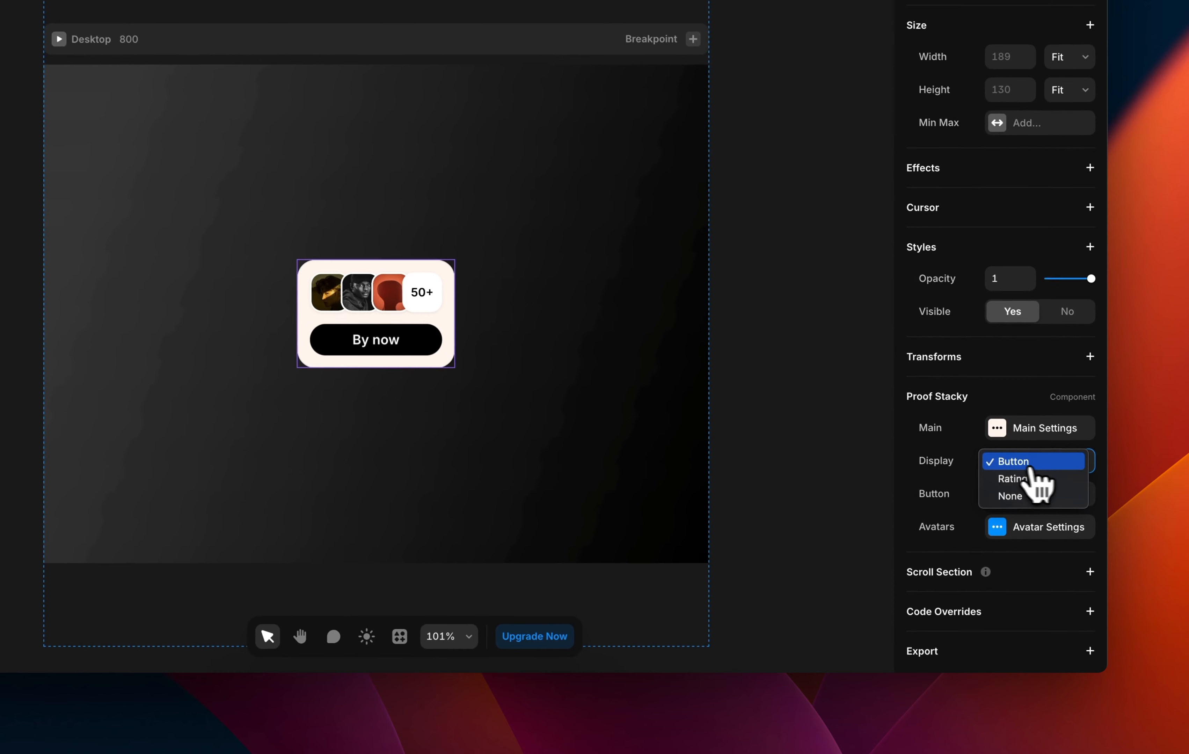
click(1020, 466)
click(1020, 468)
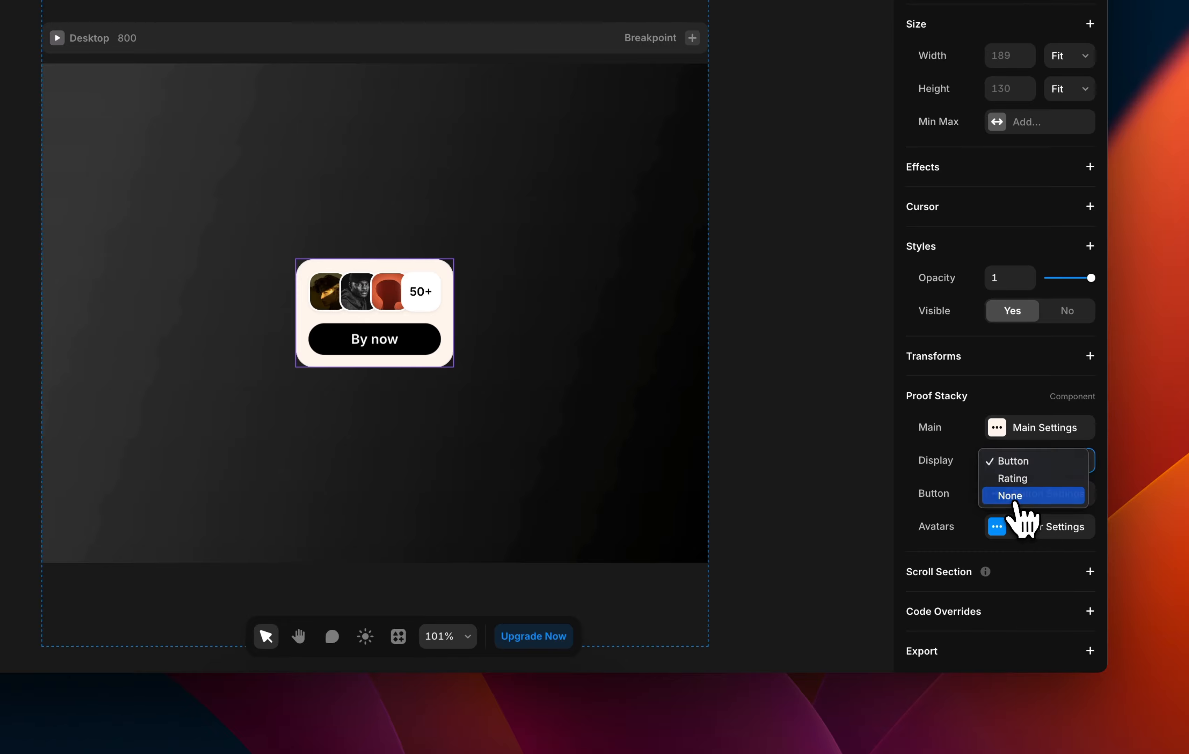
click(1016, 496)
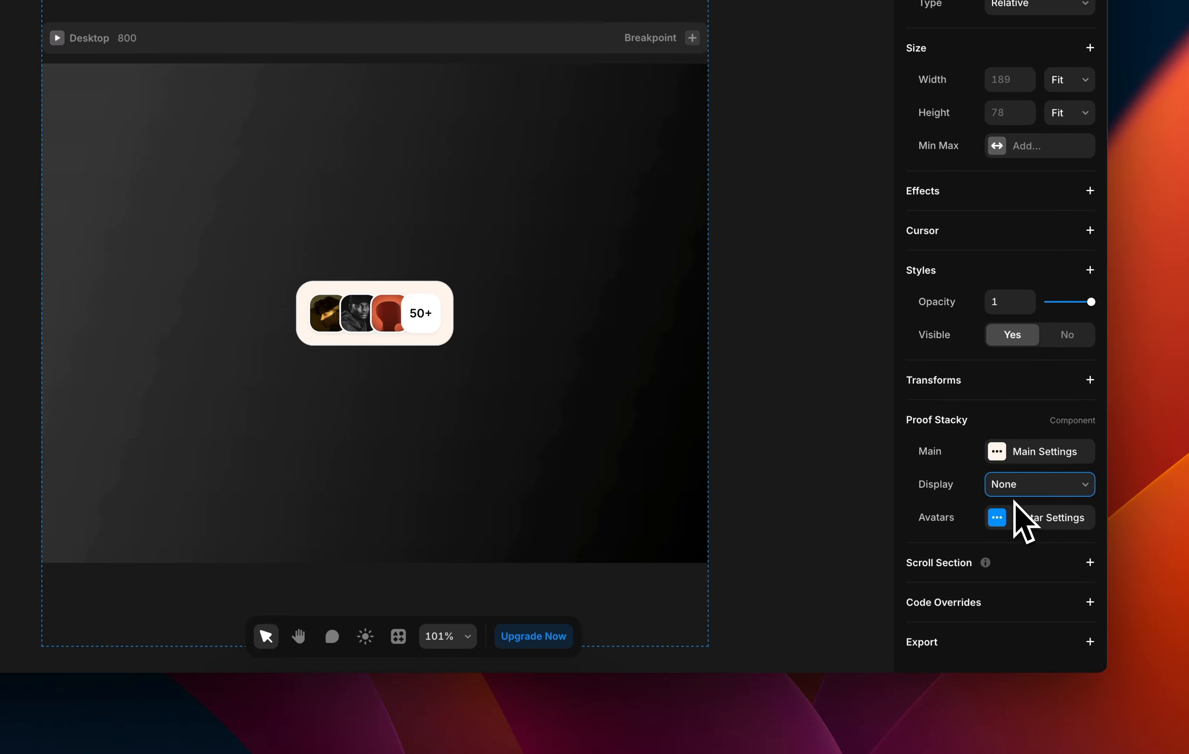
click(1012, 491)
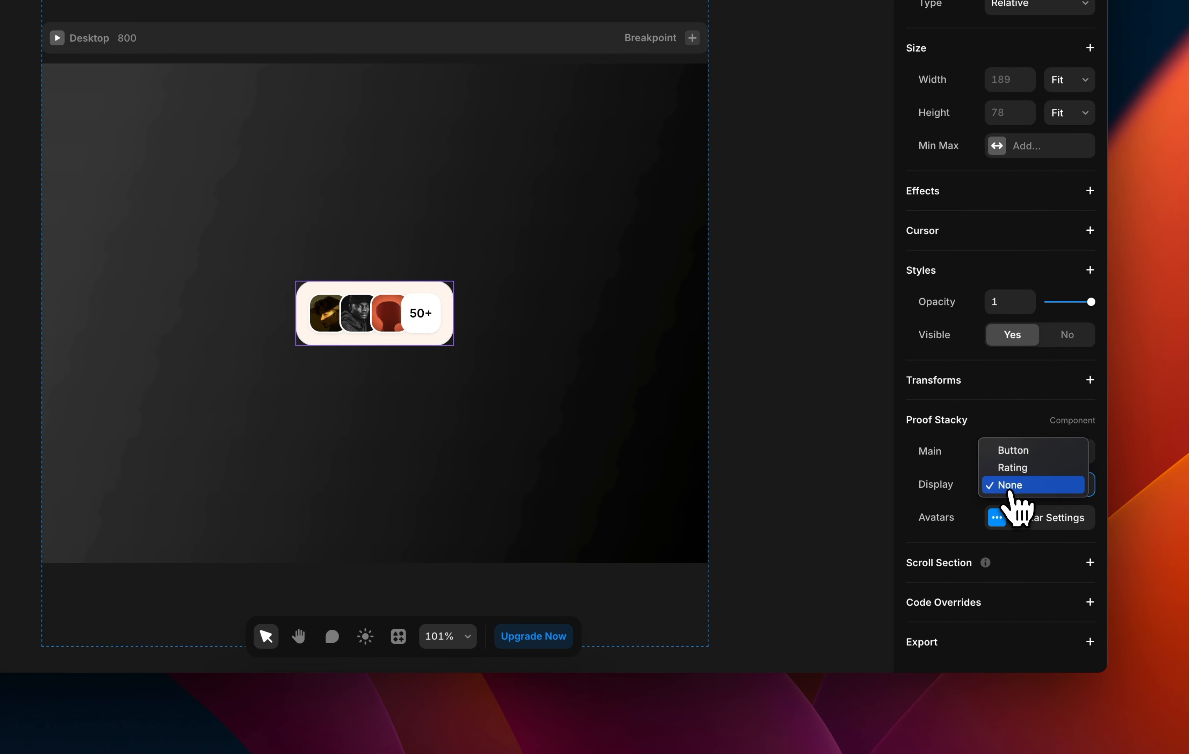
click(1012, 468)
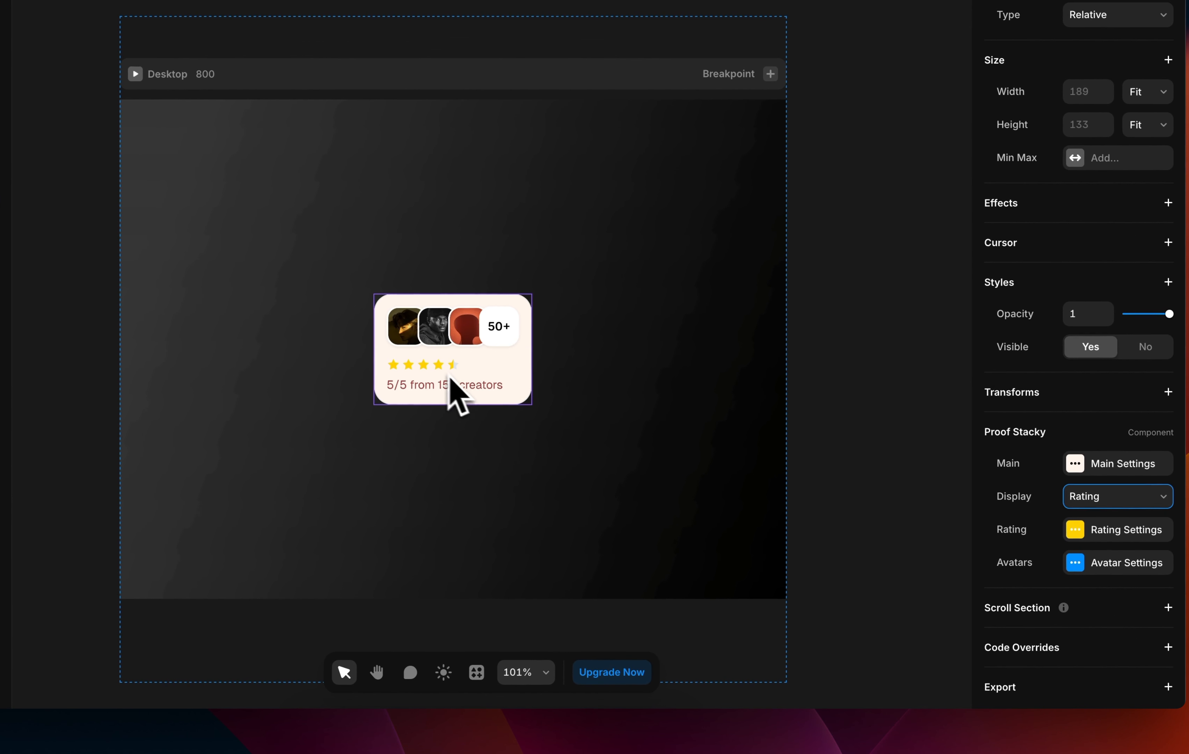
click(1087, 496)
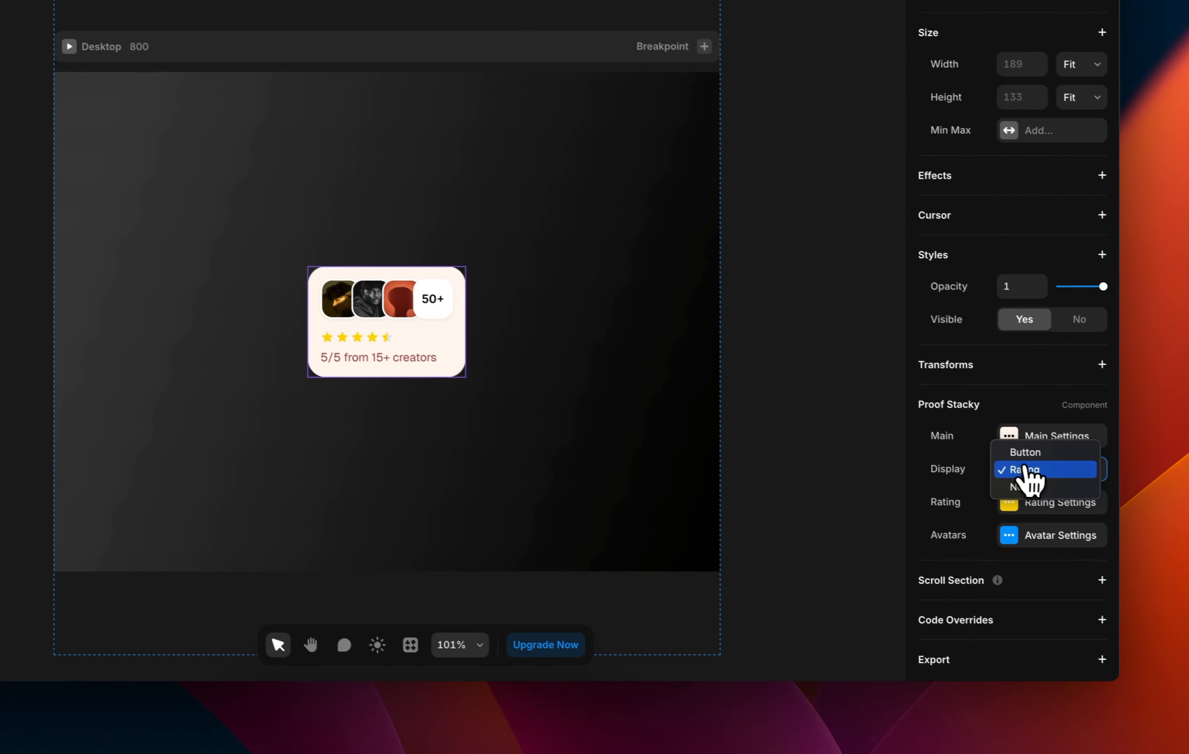
click(1022, 454)
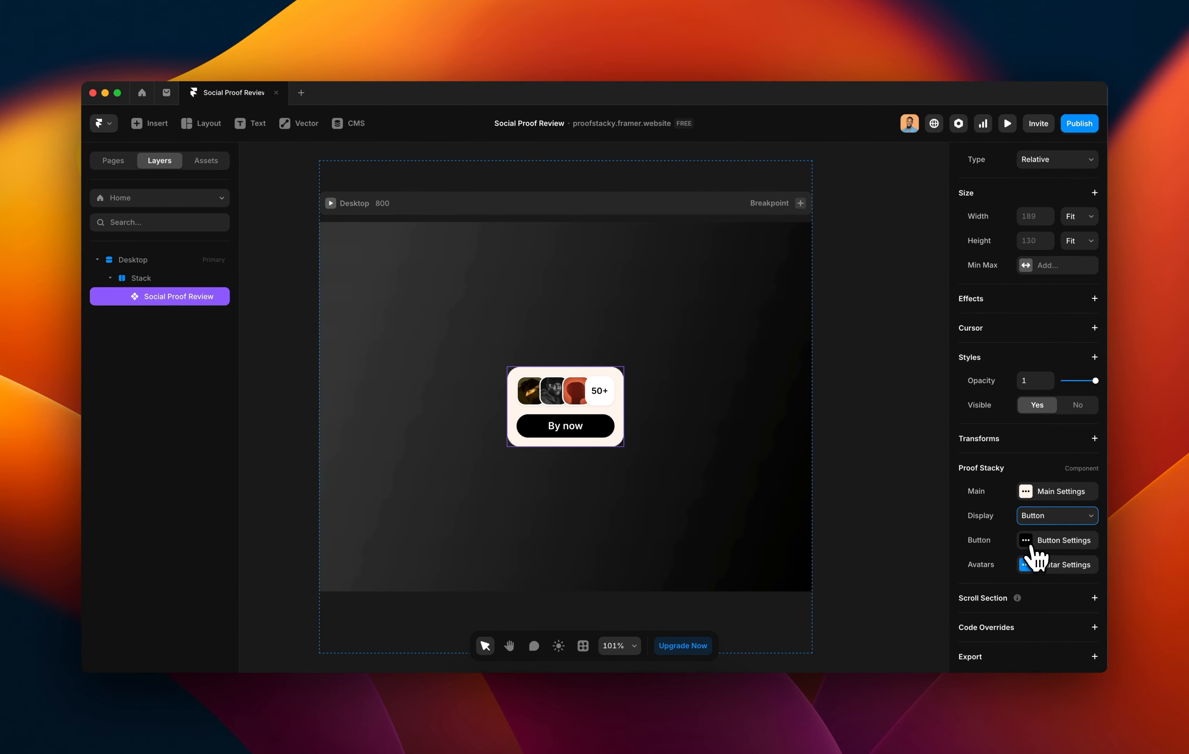
Open the button's settings and move the panel higher up on screen.
click(1029, 546)
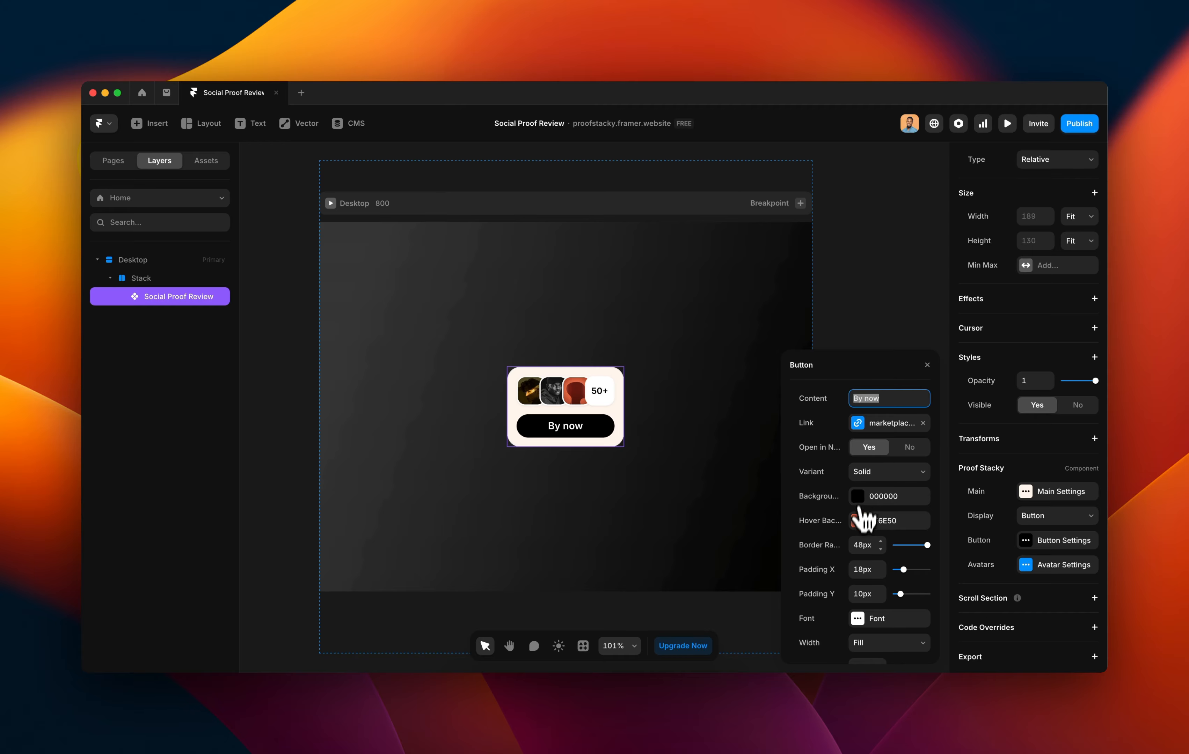
scroll(883, 556, down, 3)
scroll(887, 558, up, 3)
scroll(886, 558, down, 3)
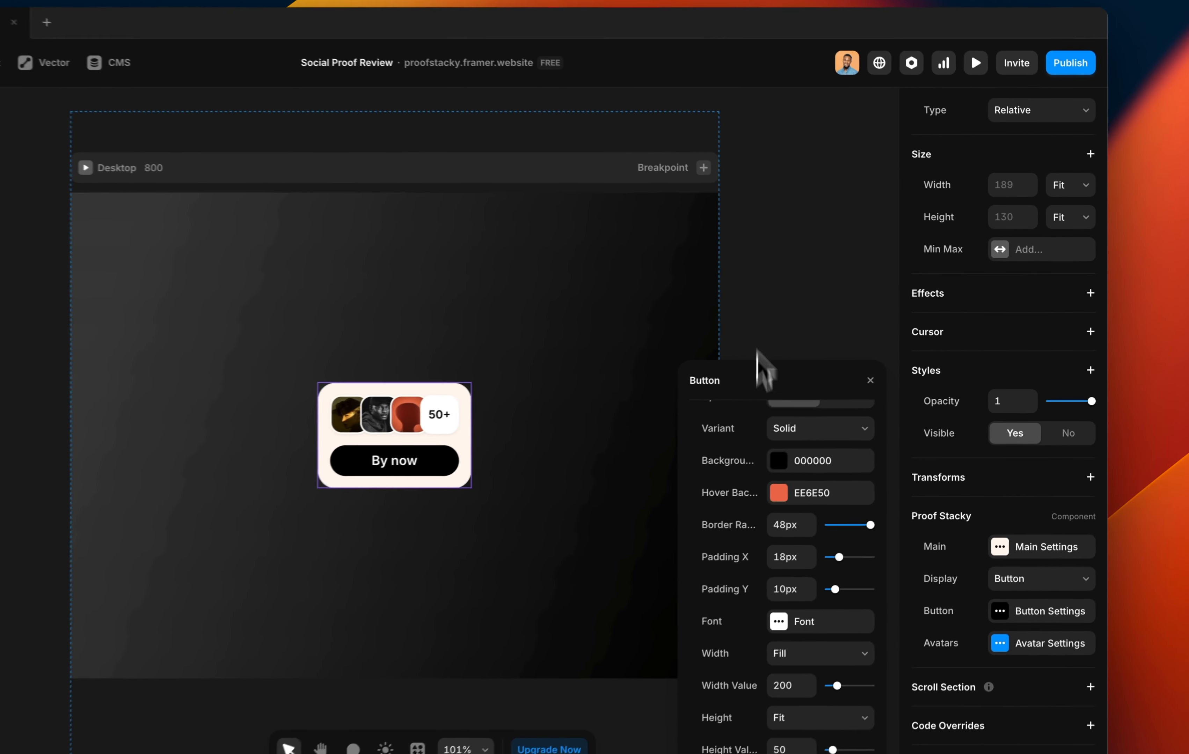
drag(850, 368, 840, 273)
scroll(864, 433, up, 3)
scroll(781, 470, down, 3)
scroll(770, 464, up, 3)
Replace the button's Content text 'By now' with 'Now selling'.
click(807, 295)
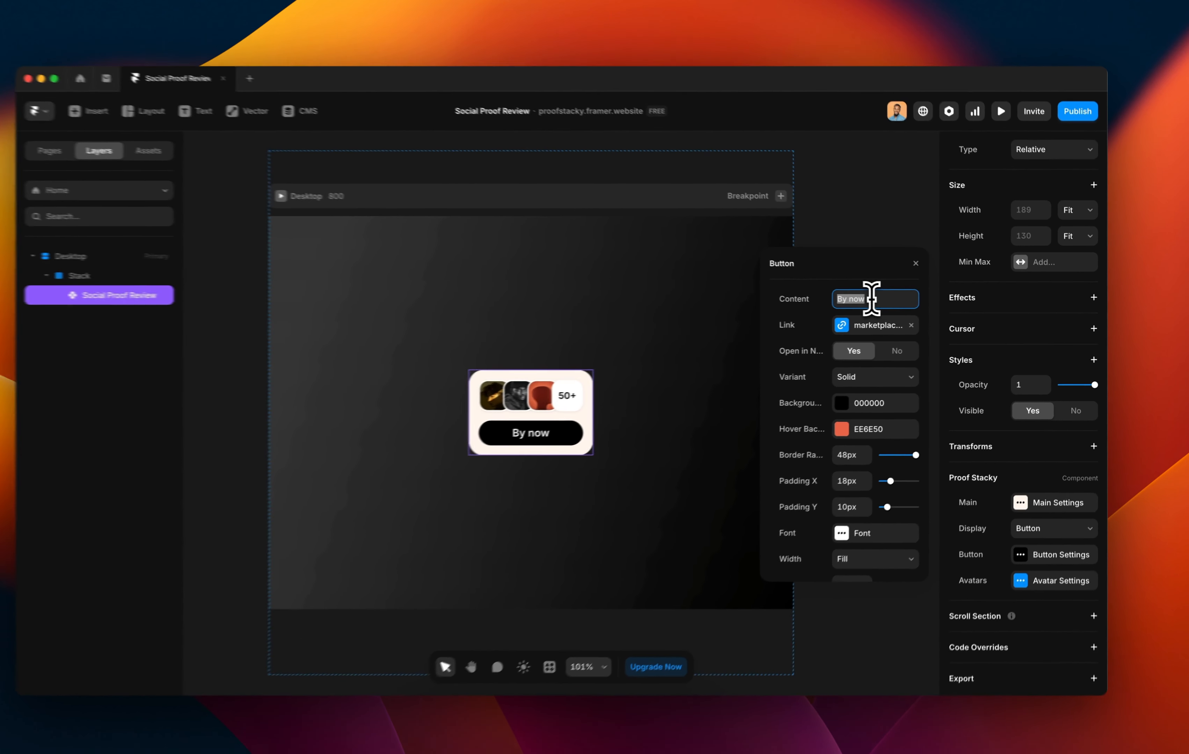
text(On a)
key(BackSpace)
text(sale)
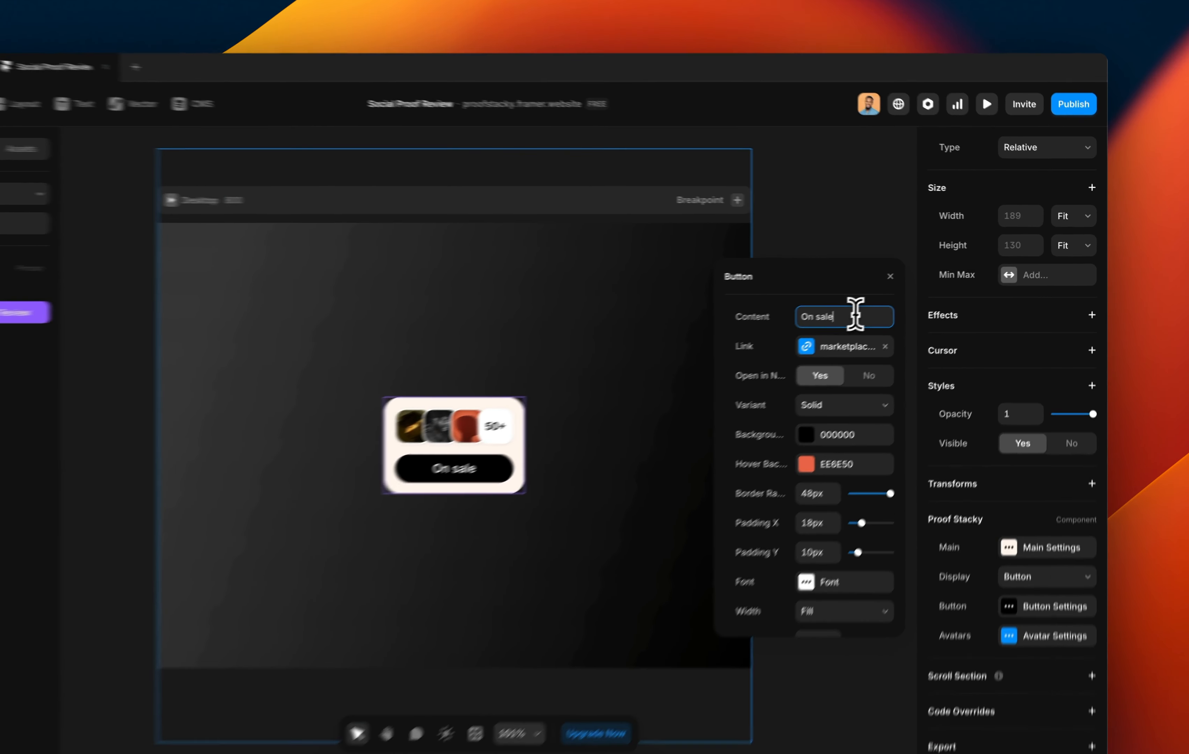
triple_click(855, 317)
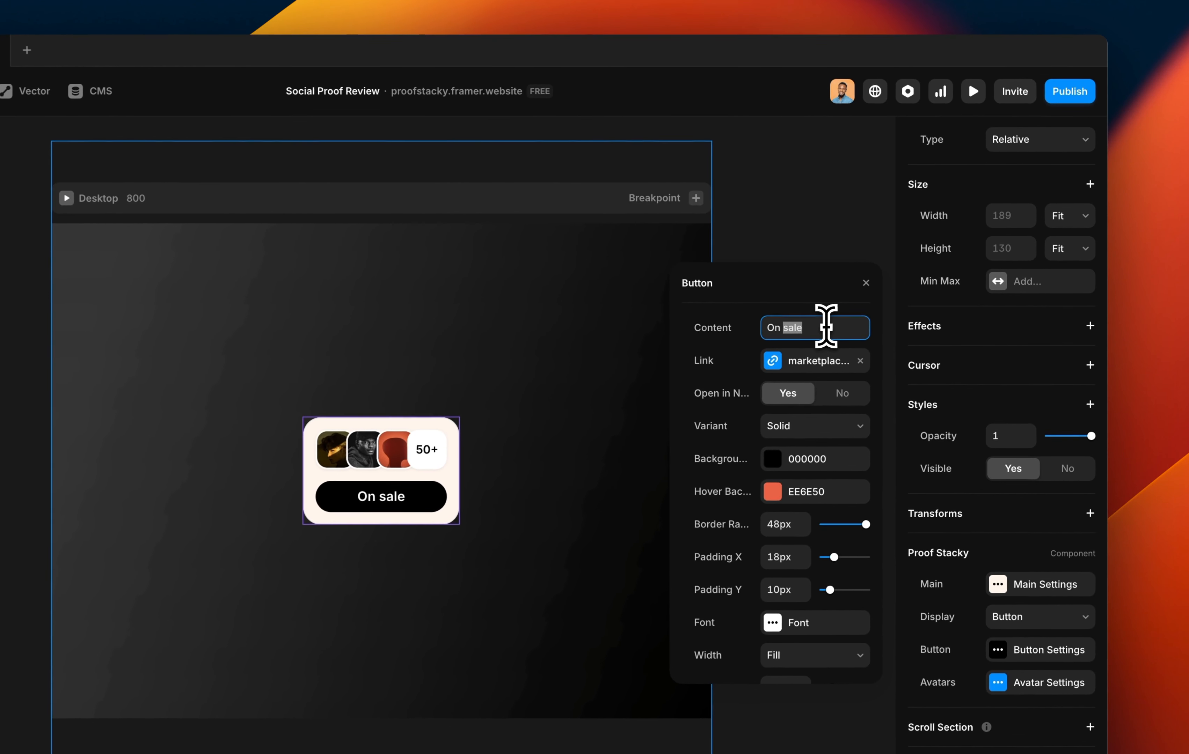
text(Now selling)
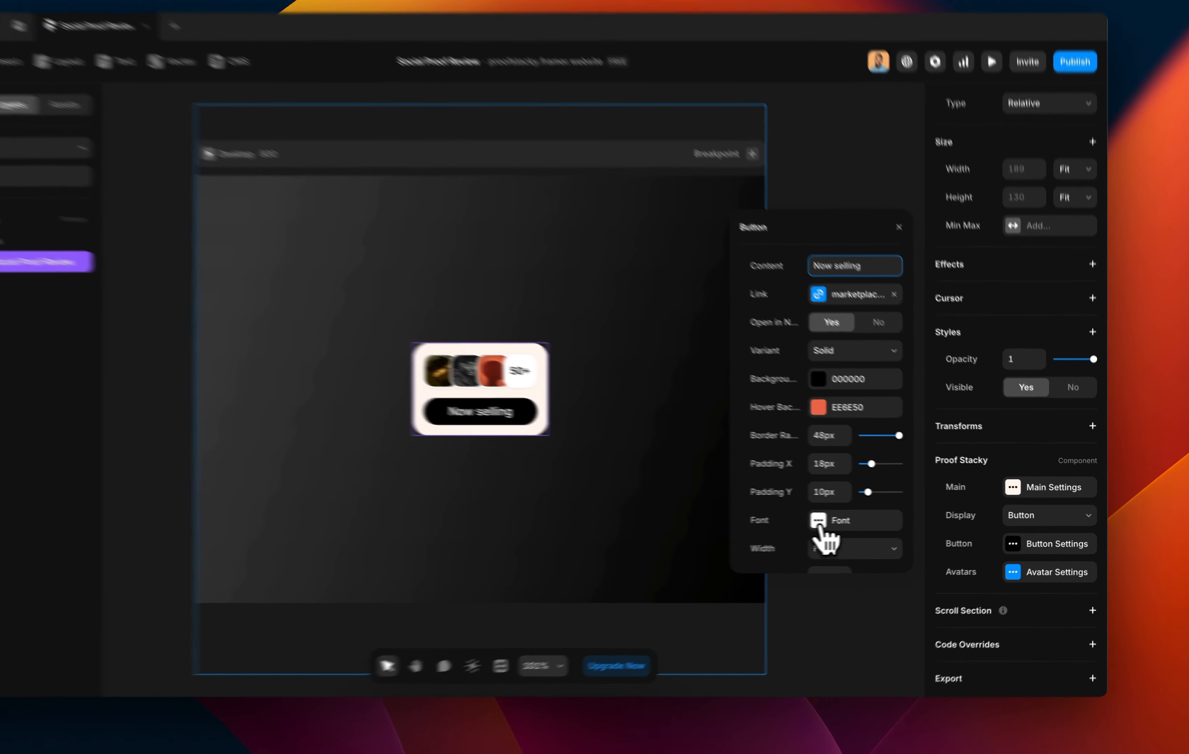
Set the button label's Transform to Uppercase and its font size to 14px.
click(857, 520)
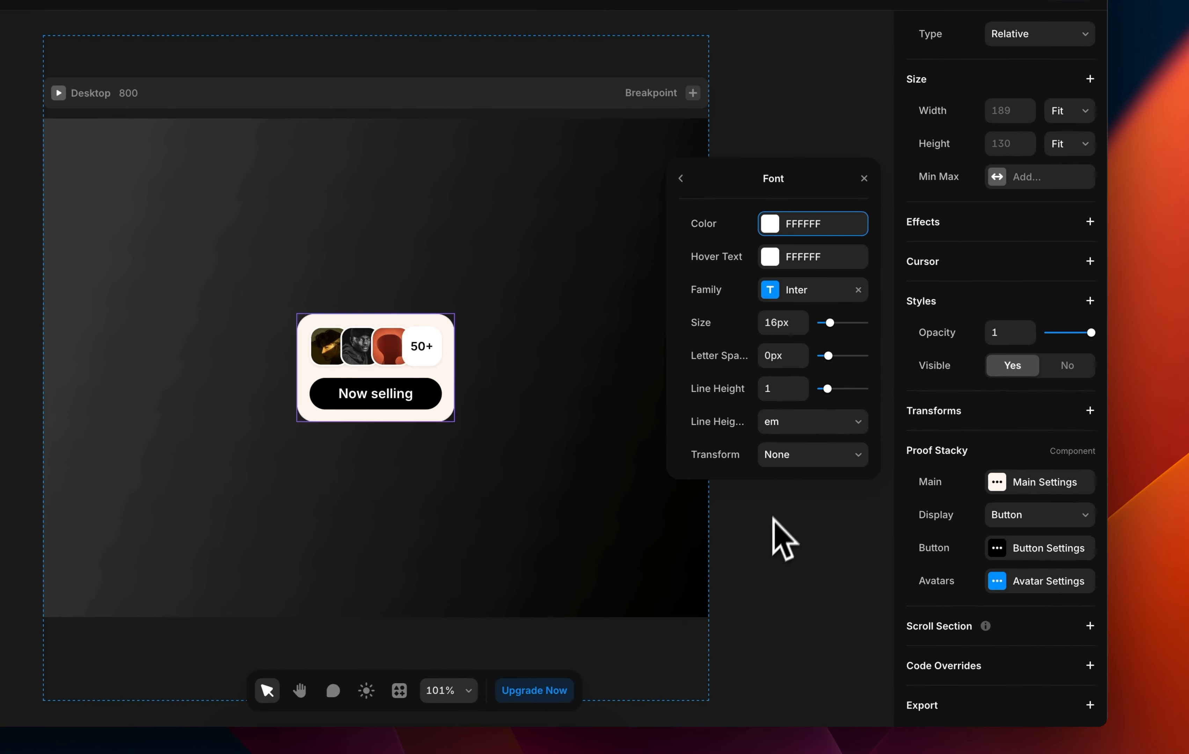
click(795, 455)
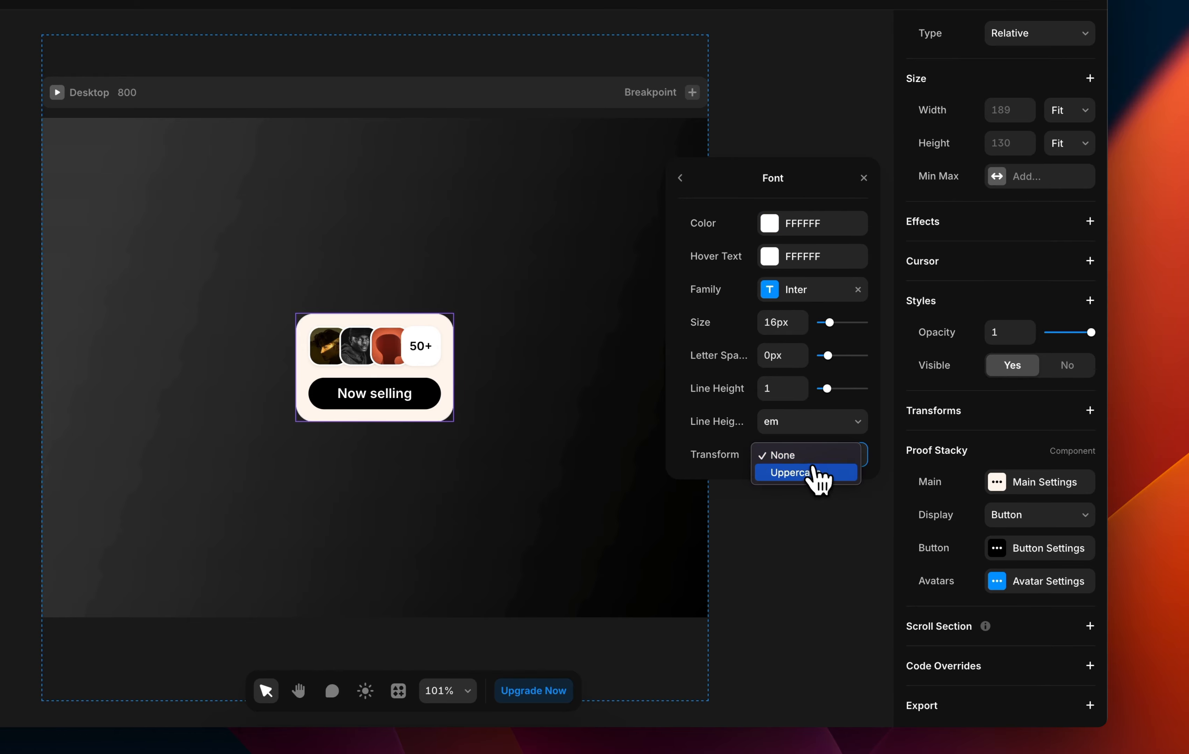
click(806, 473)
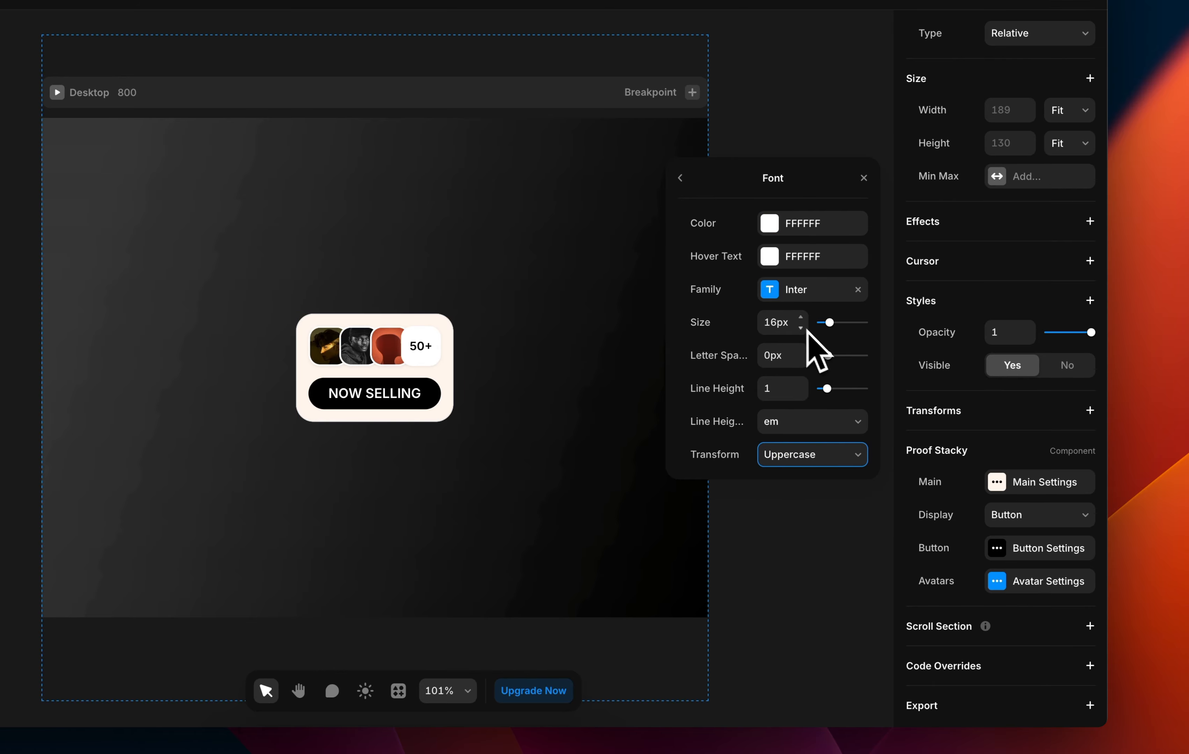
click(781, 325)
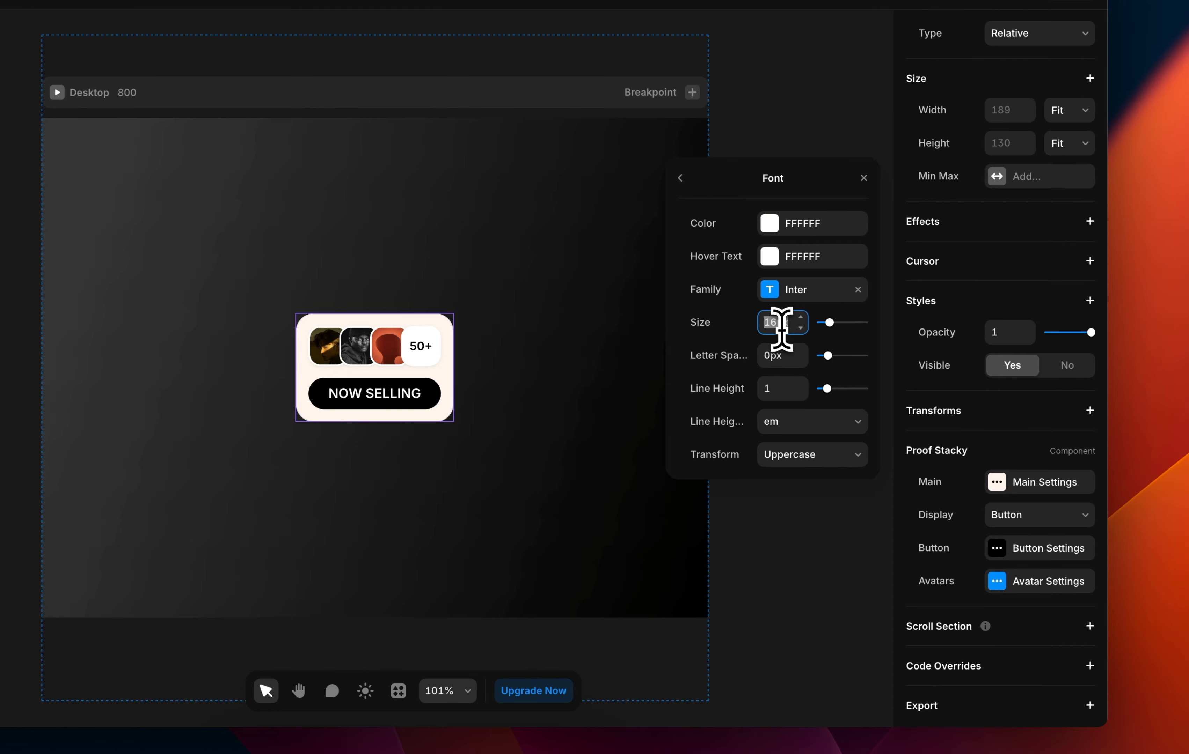
text(14)
key(Return)
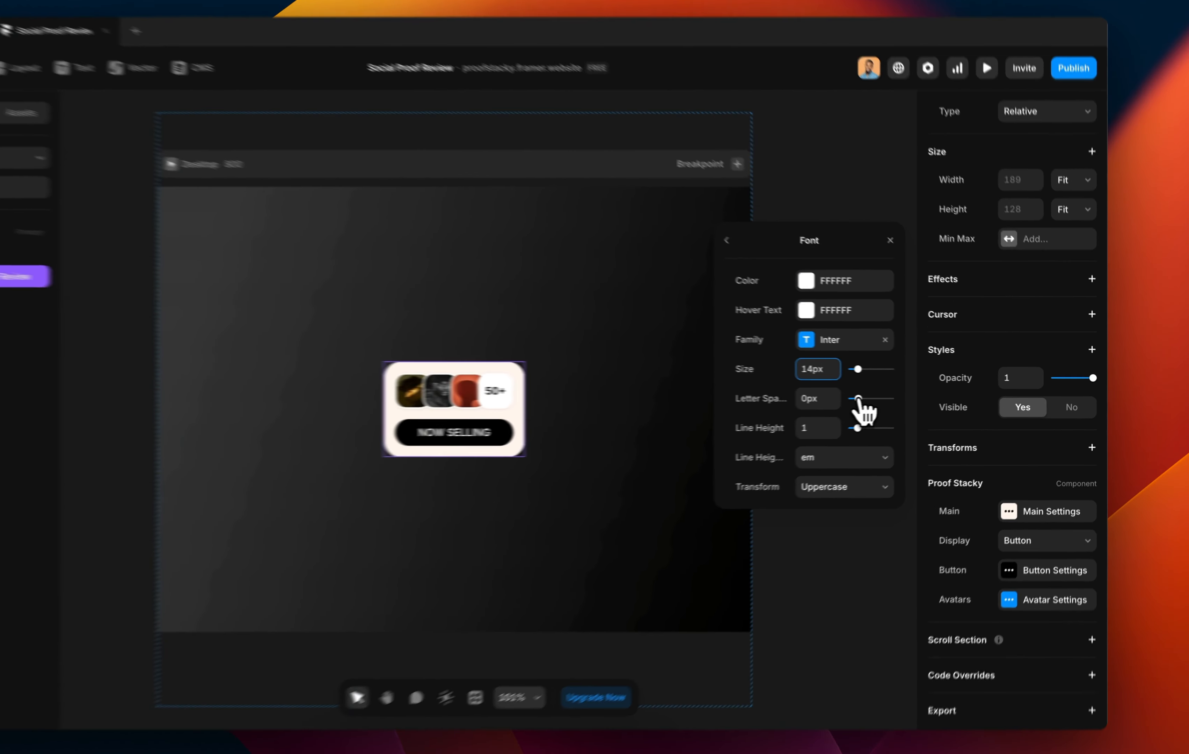
drag(858, 400, 860, 399)
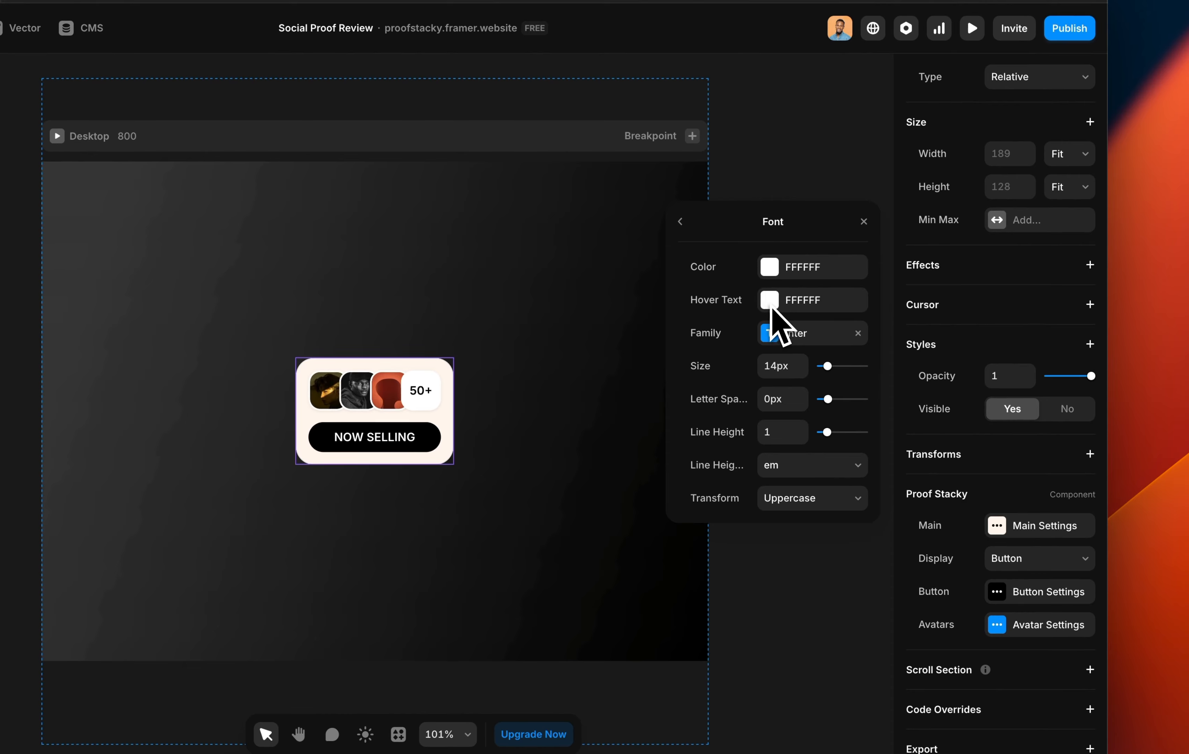
Try the ABORETO font family on the label, then revert to Inter.
click(771, 334)
click(794, 269)
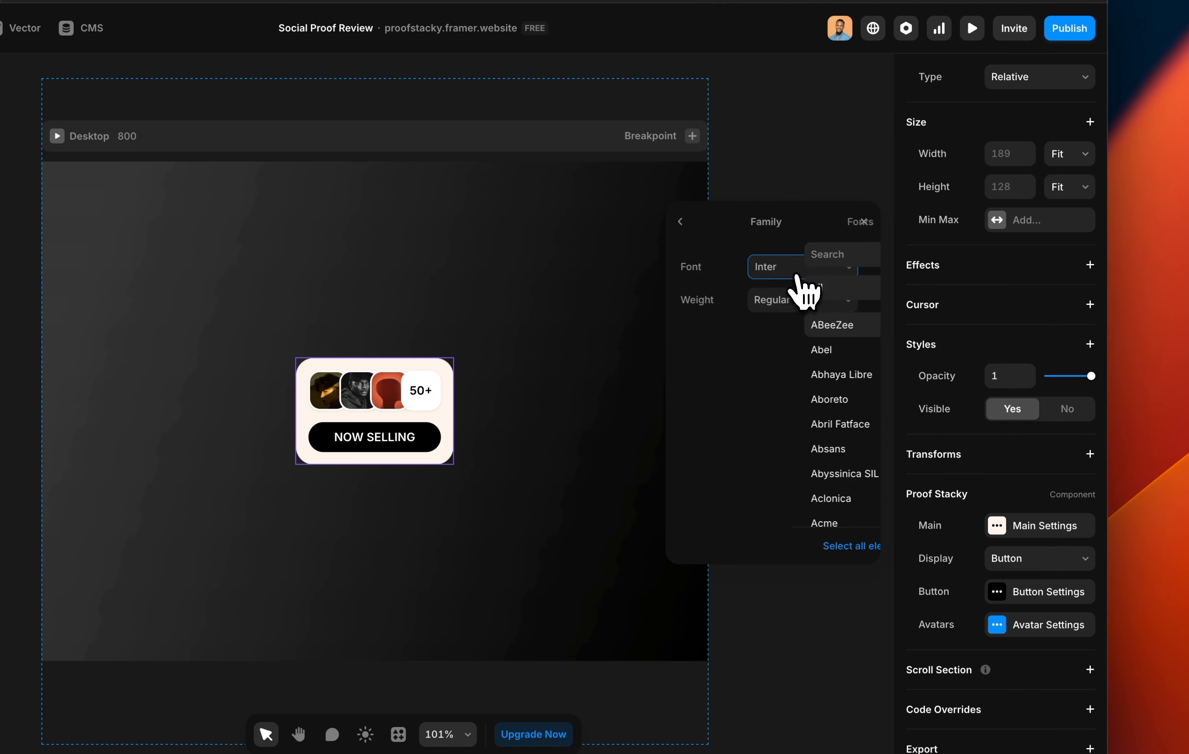
click(753, 404)
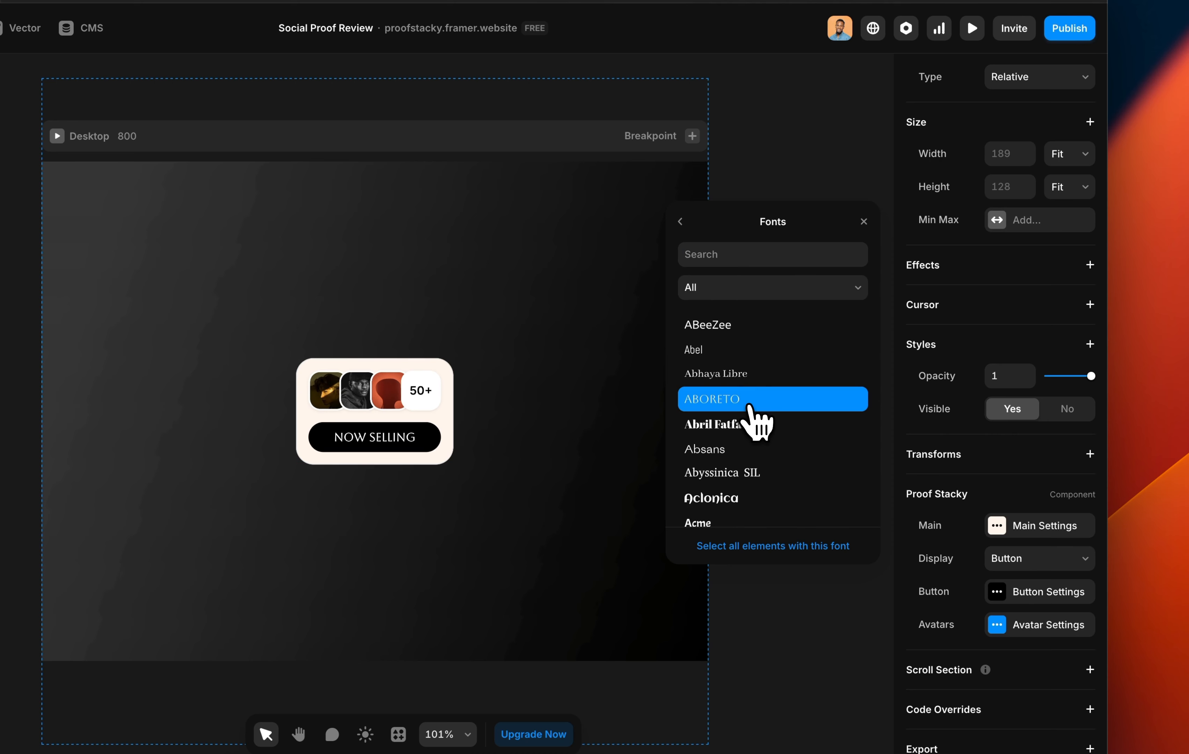
key(super+z)
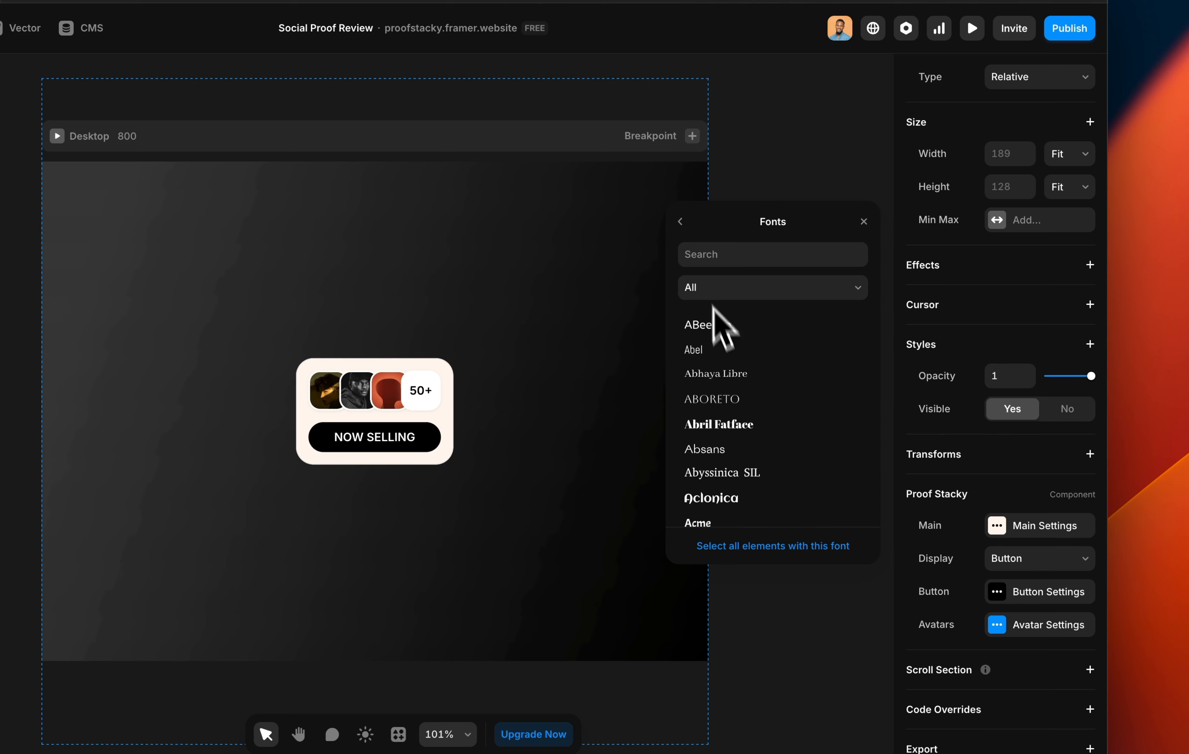
click(680, 222)
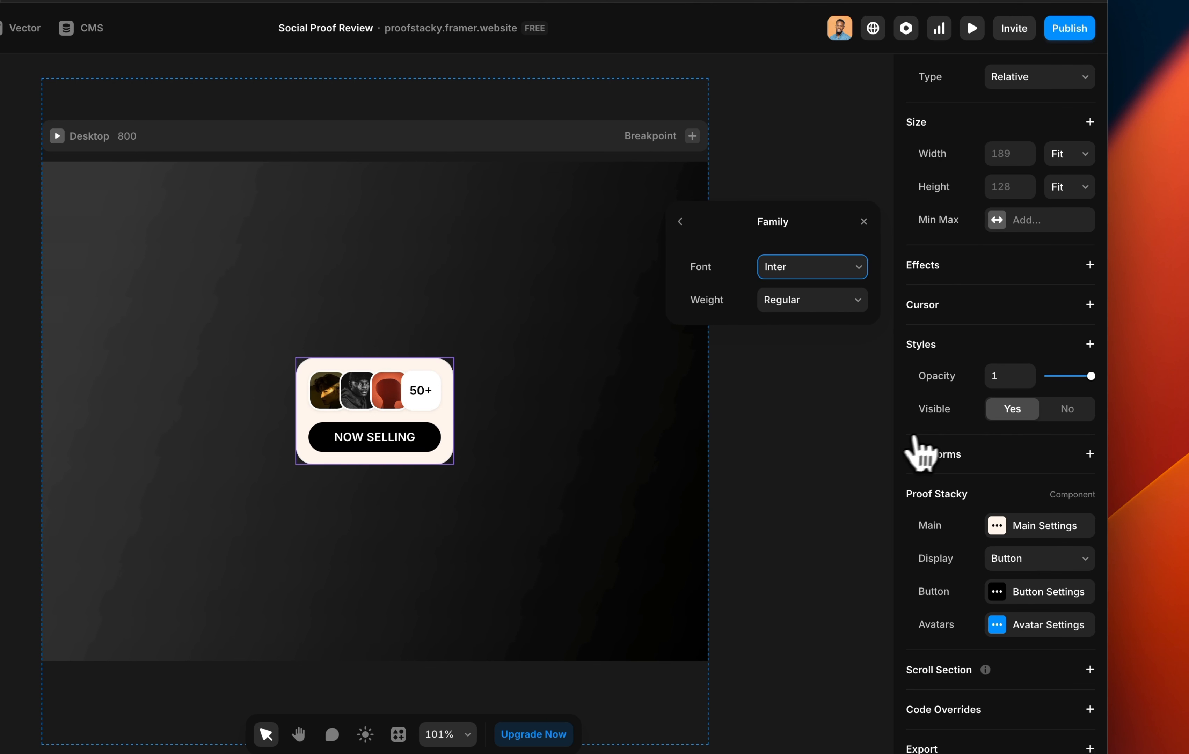
Switch the card's layout to Horizontal, then undo so the button stacks below the avatars again.
click(997, 529)
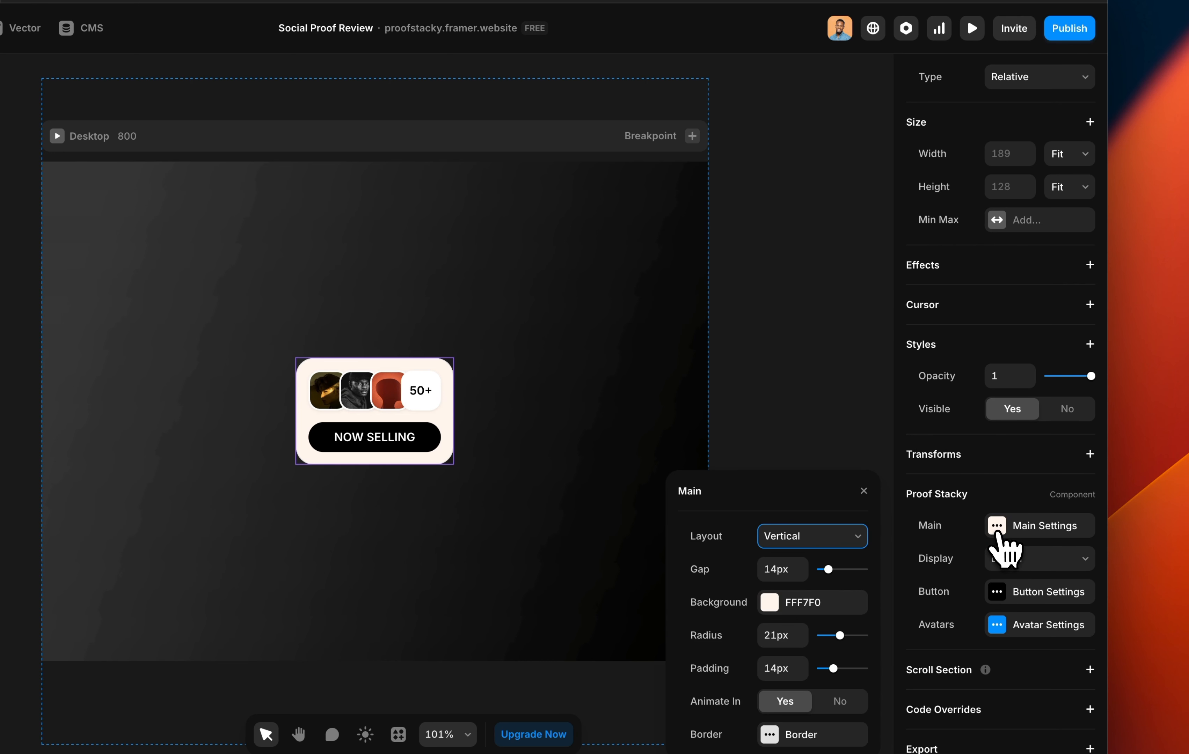
click(804, 537)
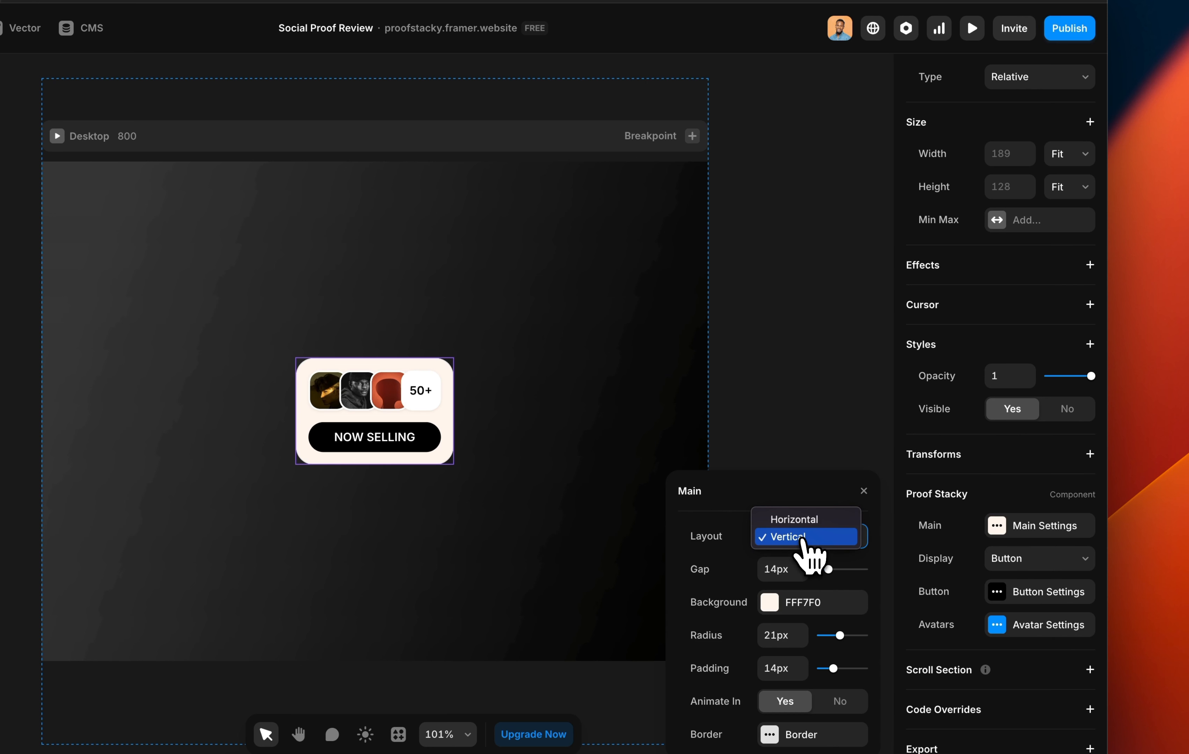
click(809, 520)
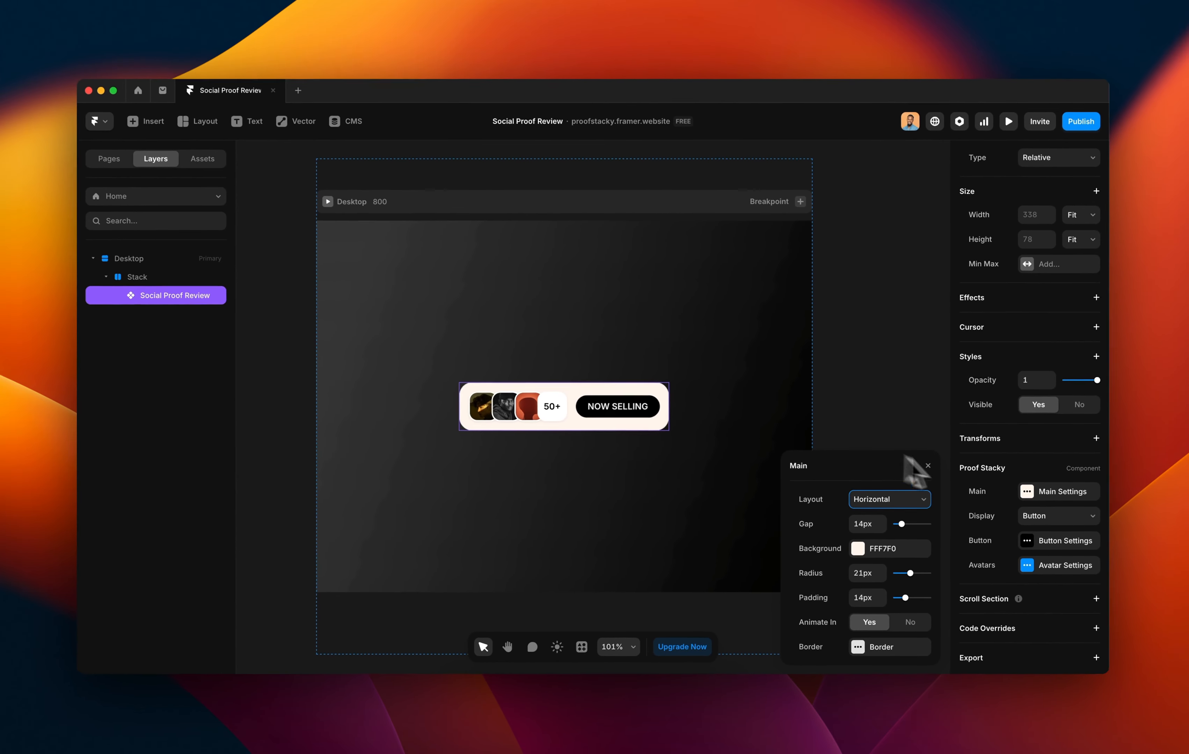
key(super+z)
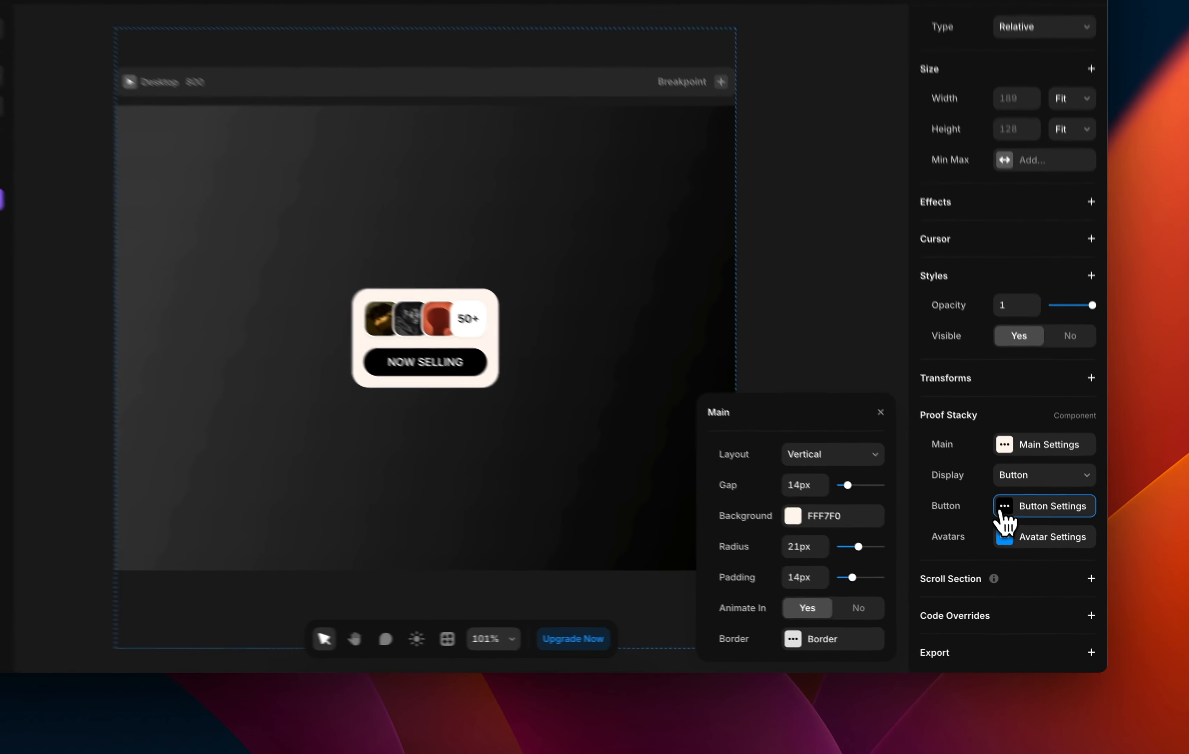
click(1036, 542)
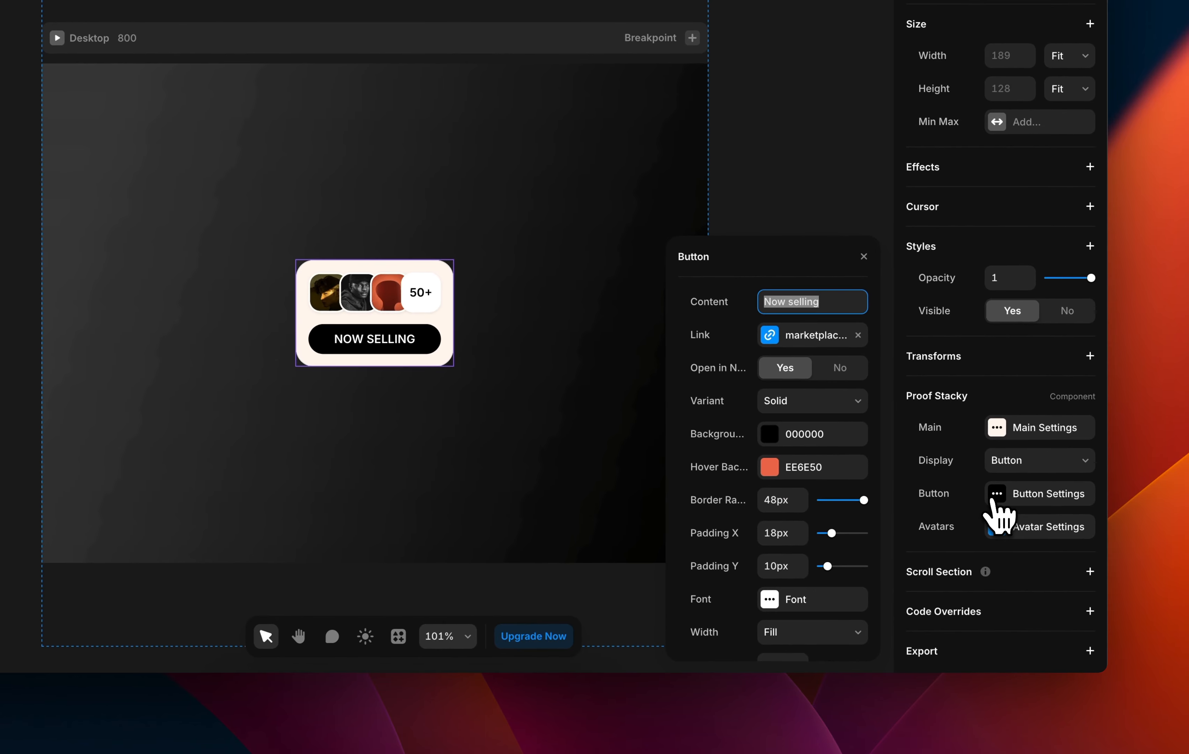
click(1022, 460)
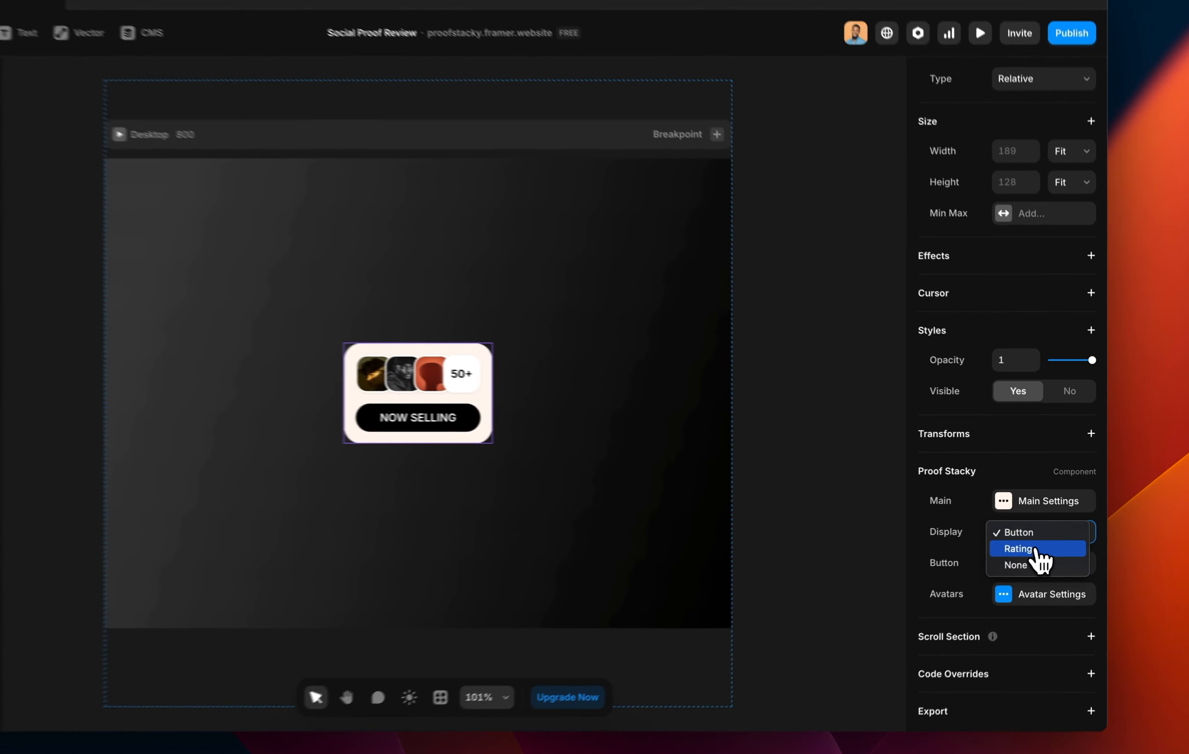
Set the card's Display to Rating, showing stars with '5/5 from 15+ creators' instead of the button.
click(1047, 530)
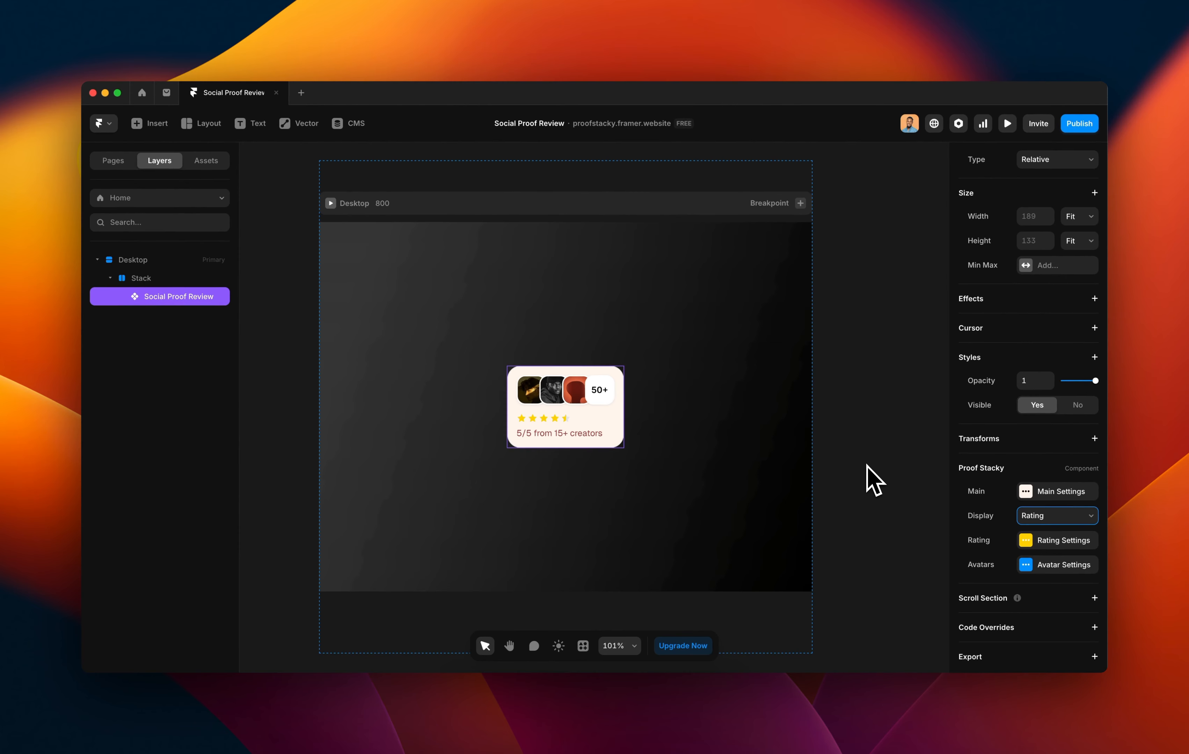
click(1052, 516)
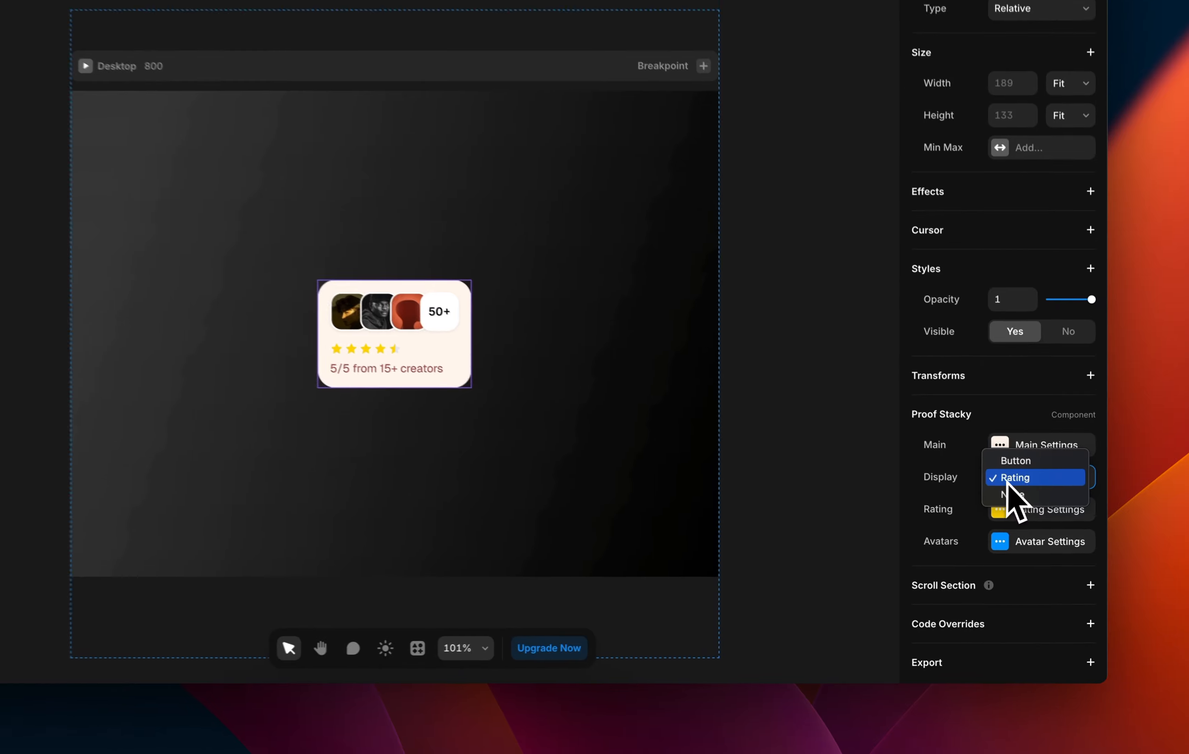
click(1013, 456)
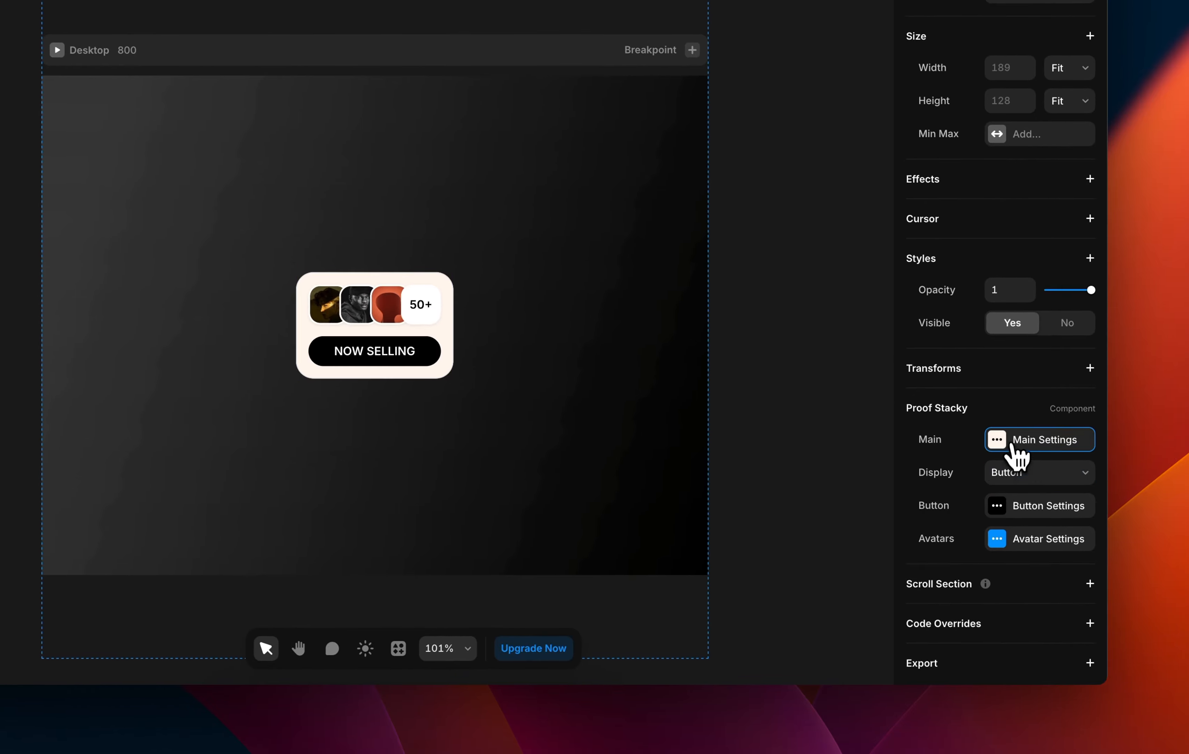
click(1018, 443)
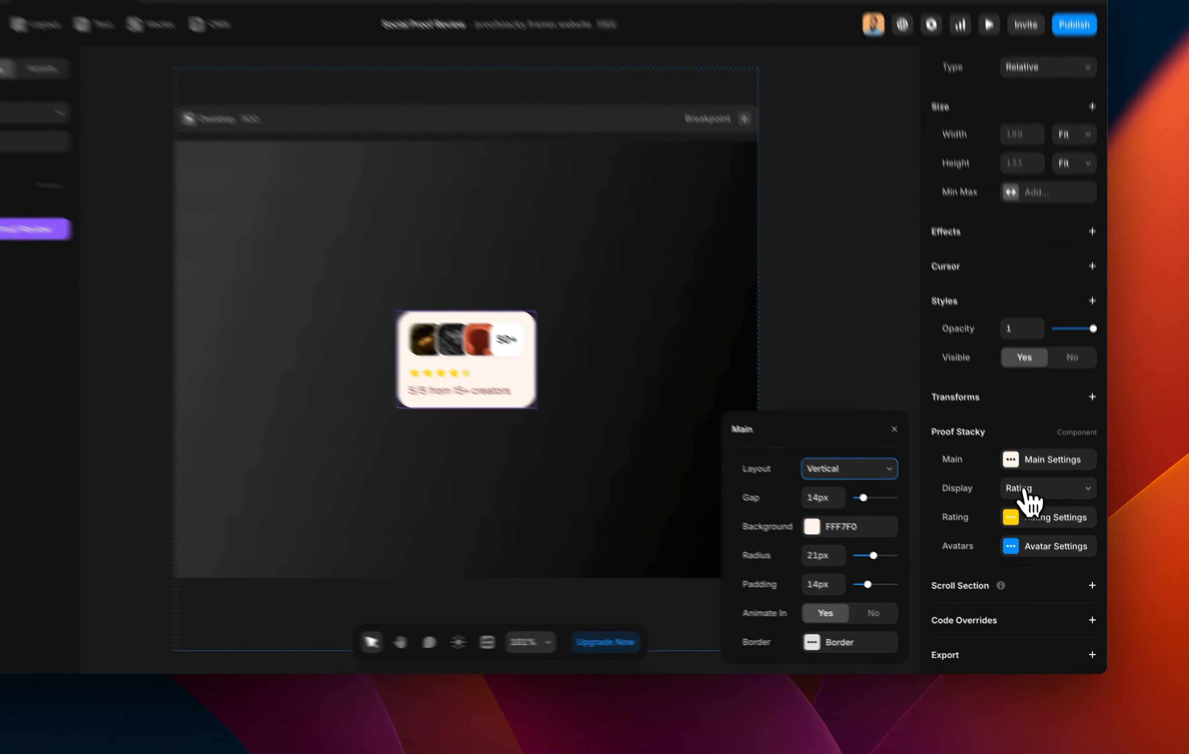
click(1036, 518)
click(1030, 505)
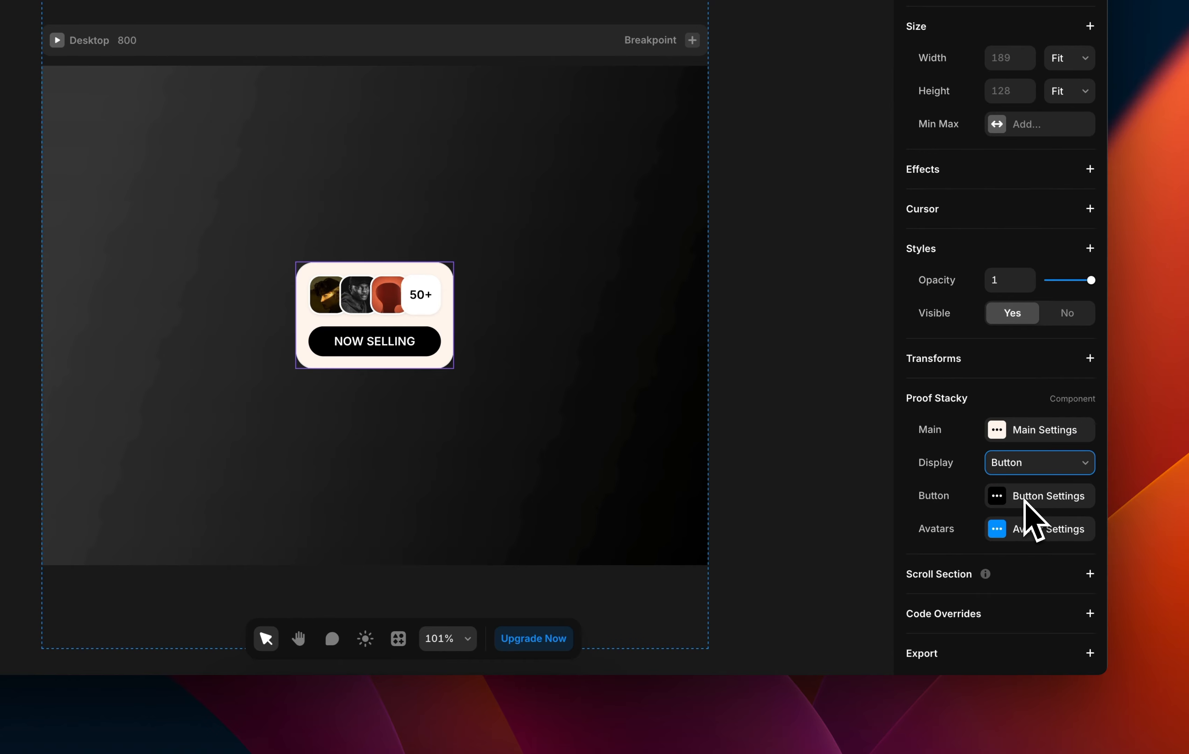
click(1028, 469)
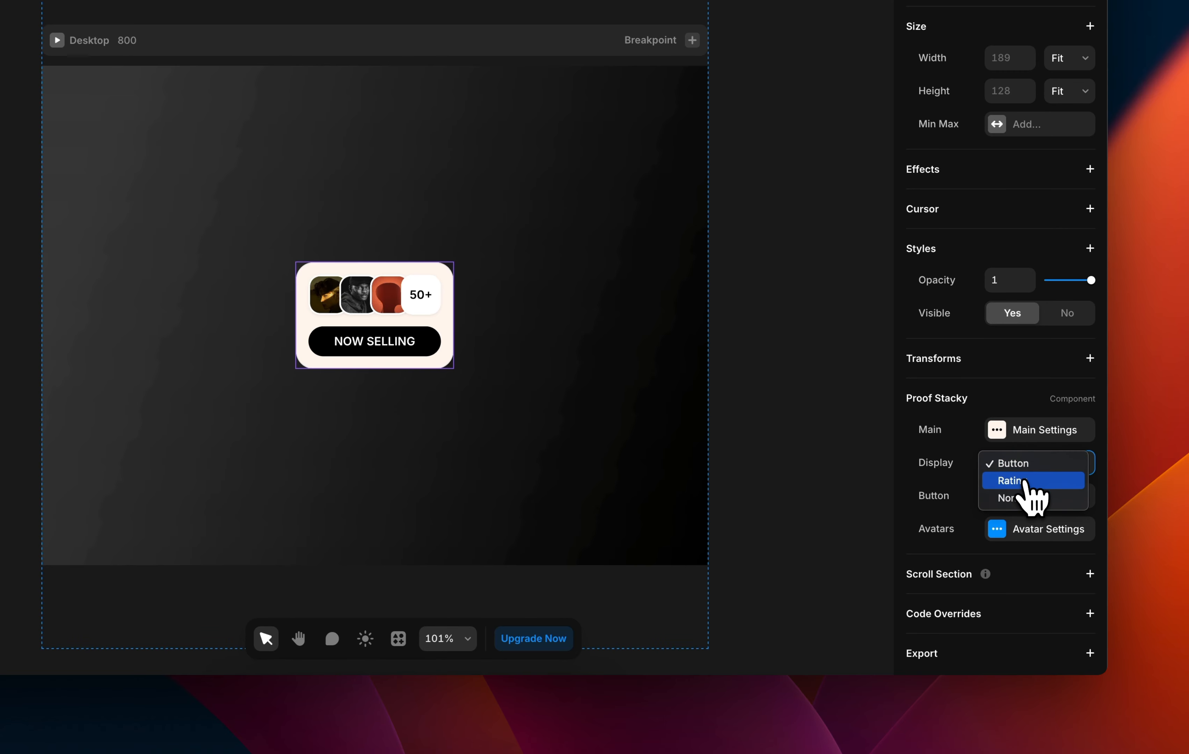
click(1025, 482)
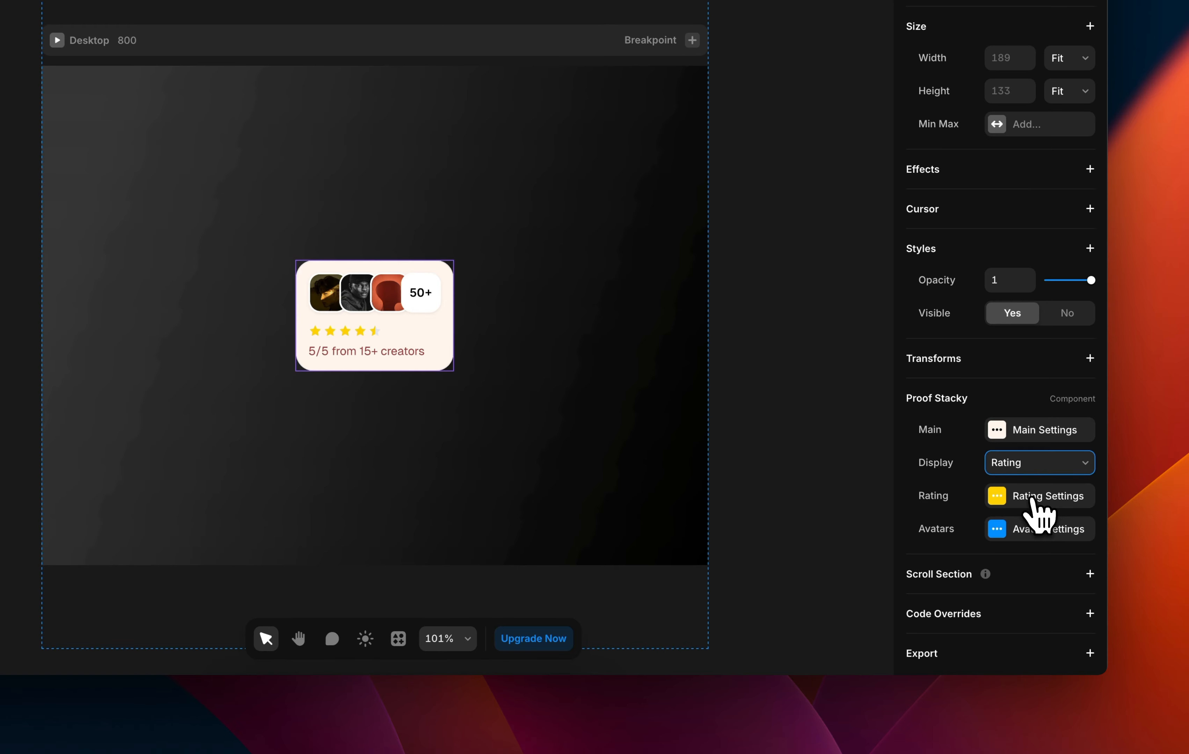
Change the rating caption to 'From trusted people' and keep Show Half on.
click(1031, 499)
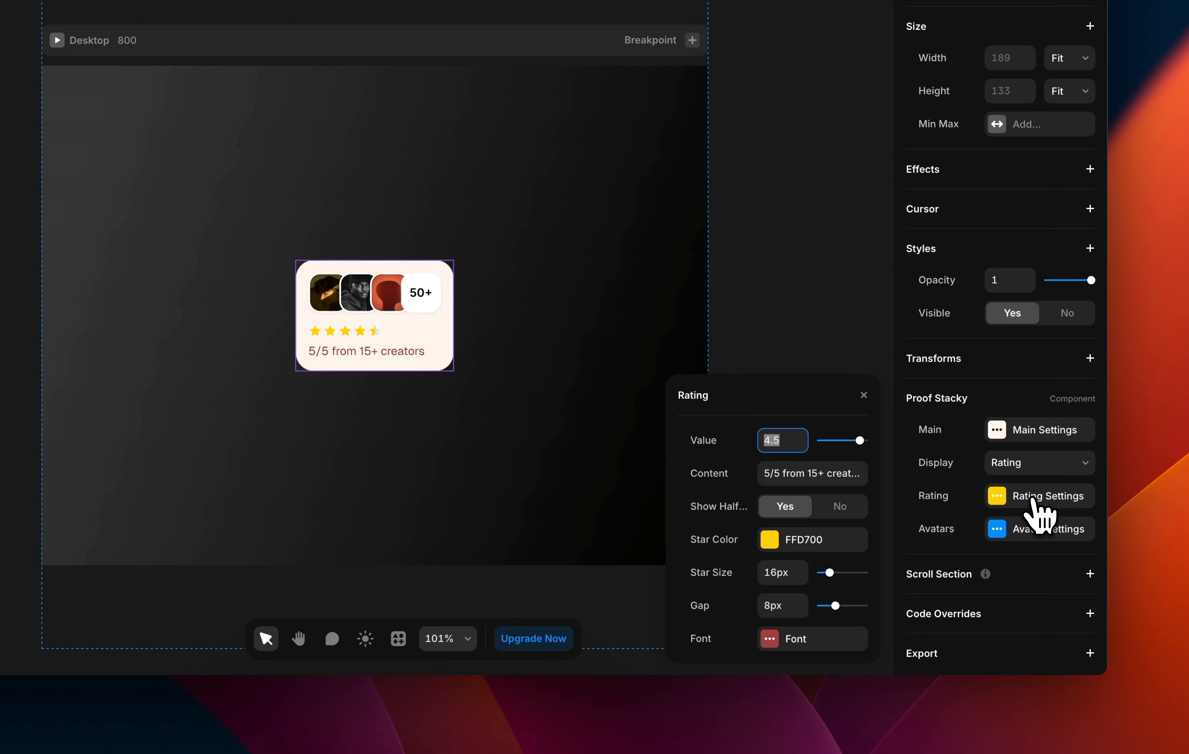
click(802, 480)
text(From trusted people)
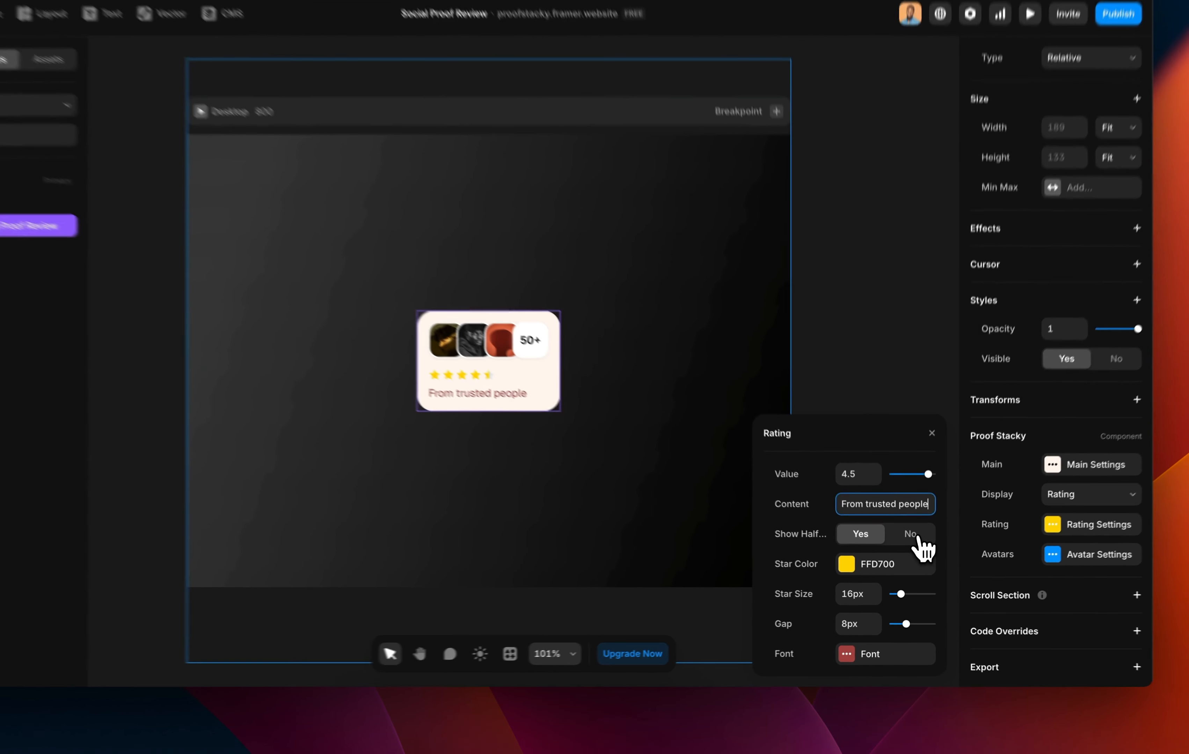
click(913, 549)
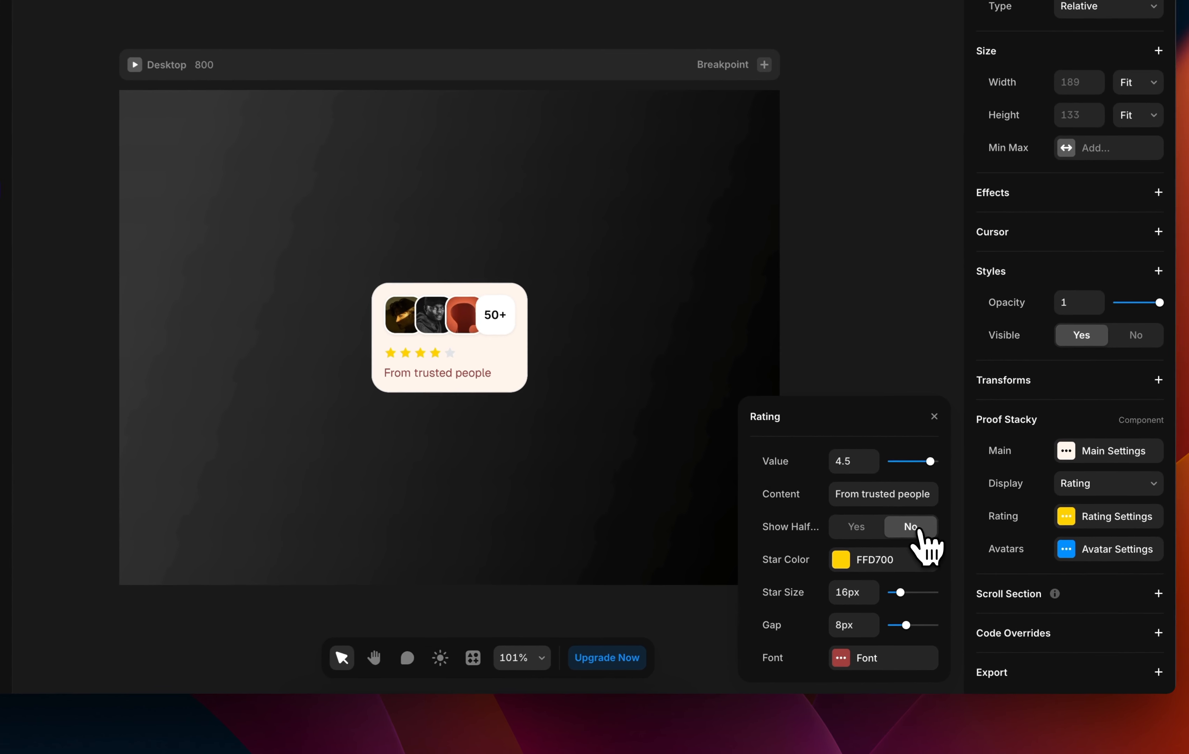
click(855, 527)
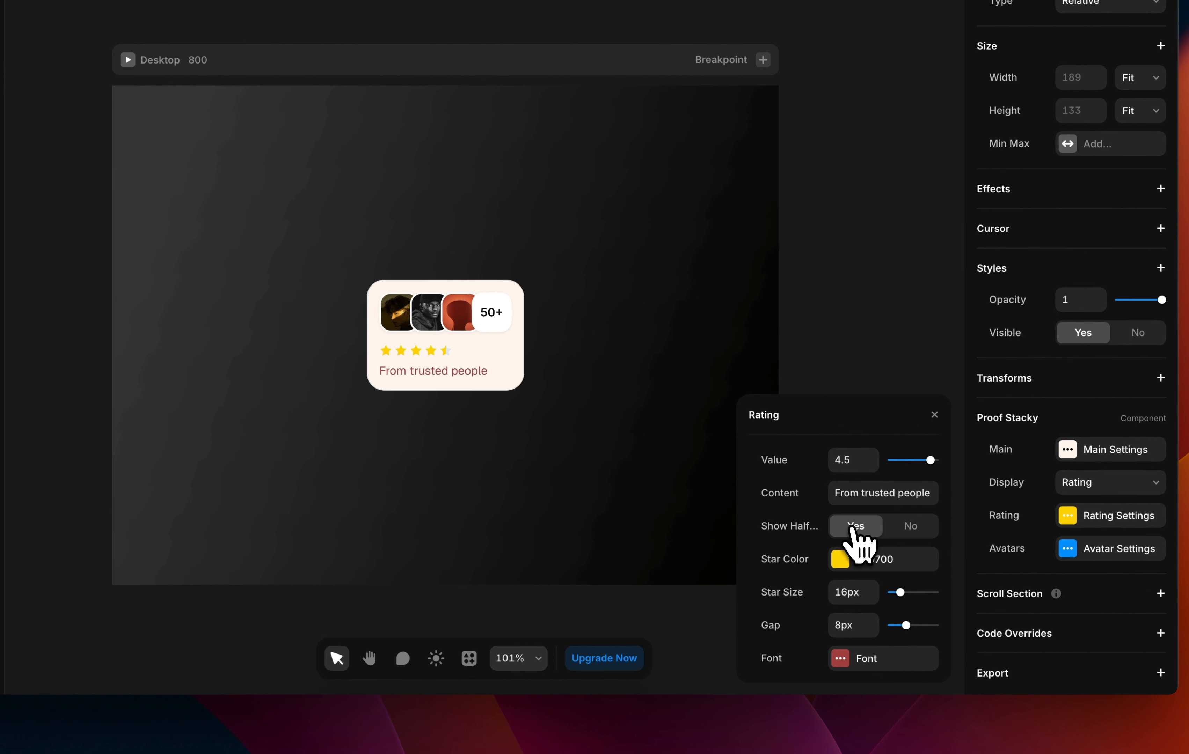
click(910, 526)
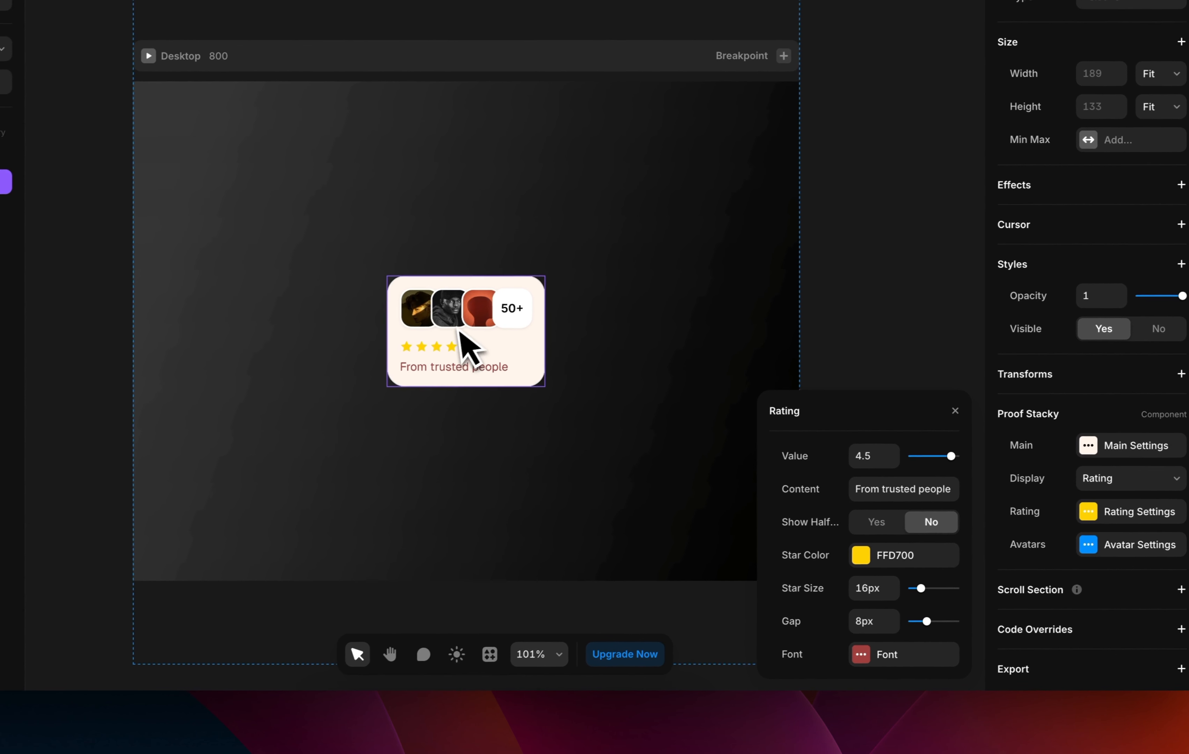
click(890, 522)
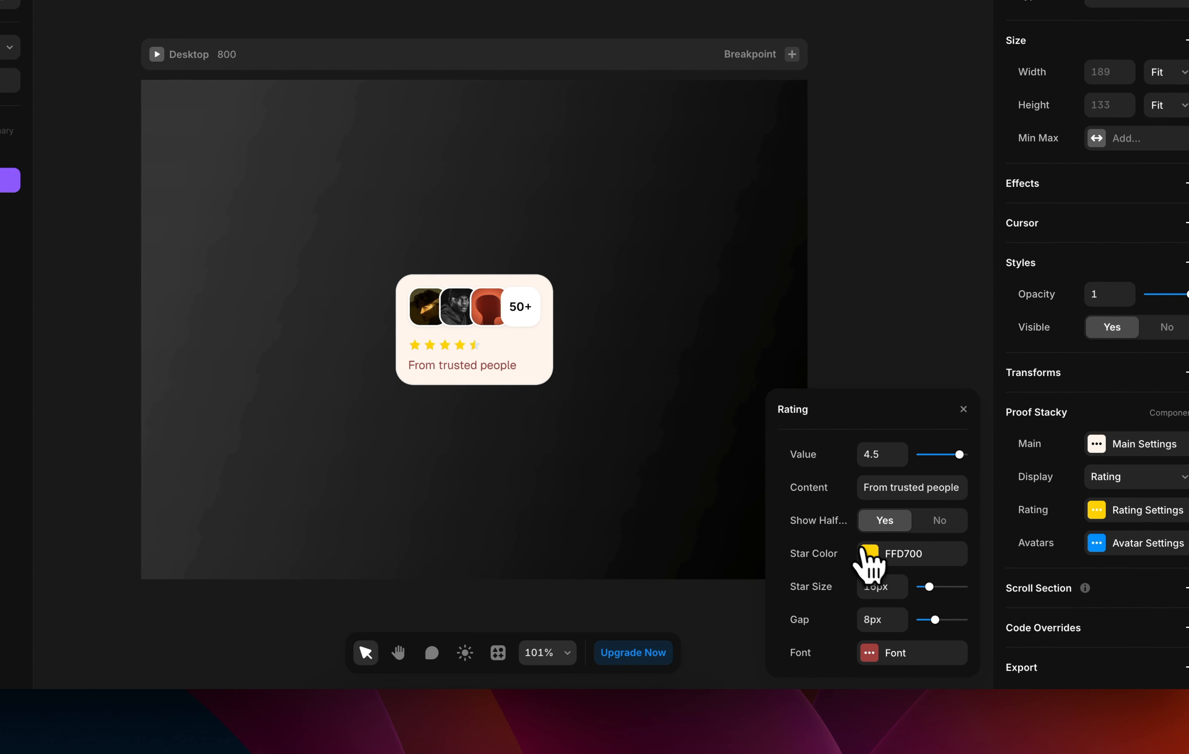
Keep the star colour FFD700 and the 8px gap after trying grey and smaller gaps.
click(873, 569)
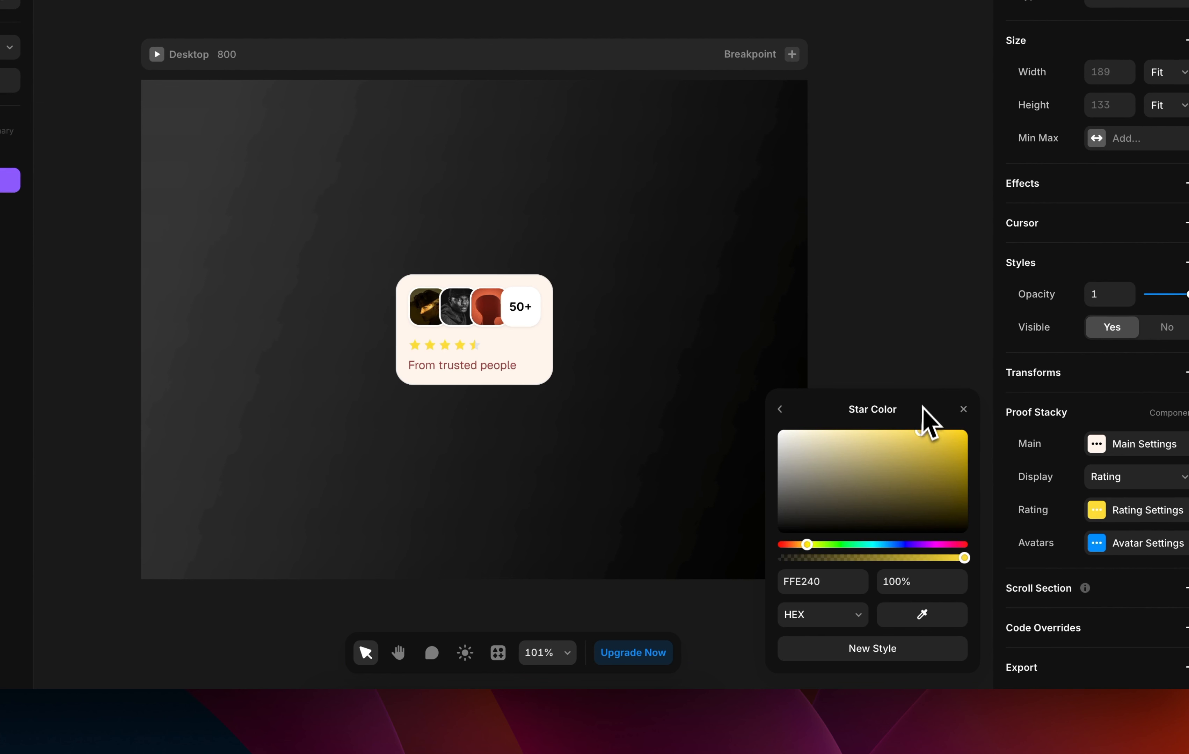
drag(927, 429, 754, 460)
key(super+z)
click(782, 410)
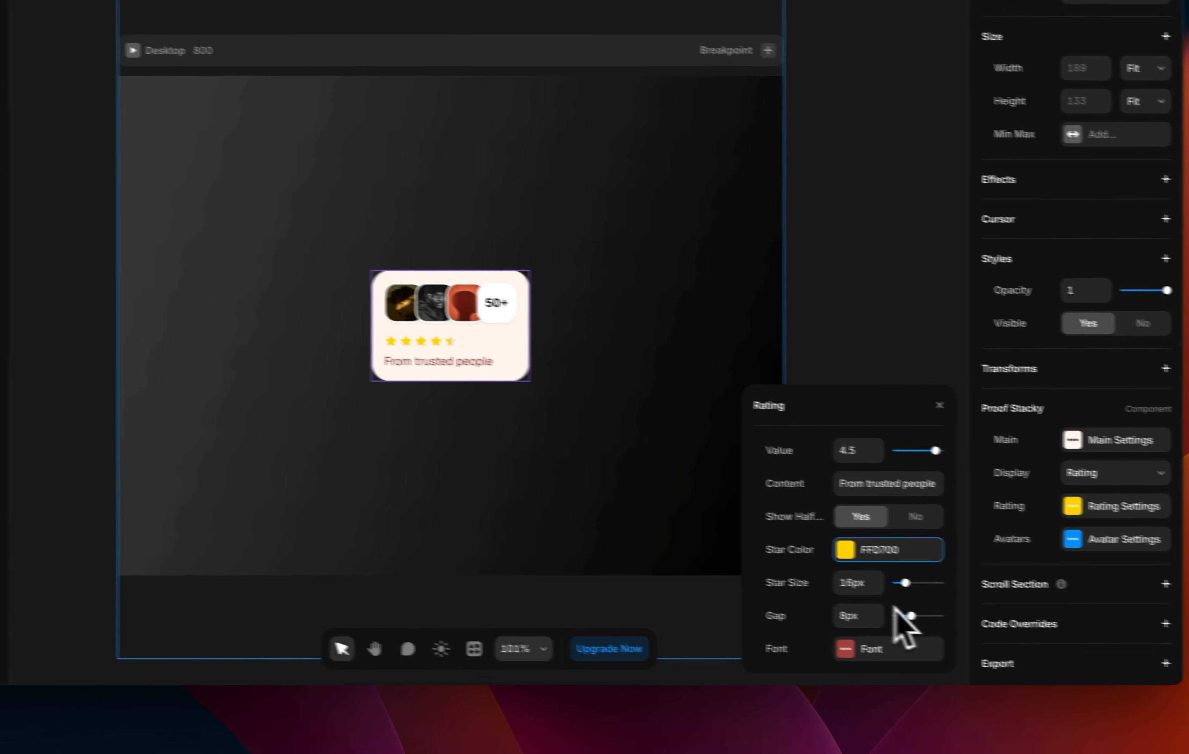
drag(850, 605, 900, 626)
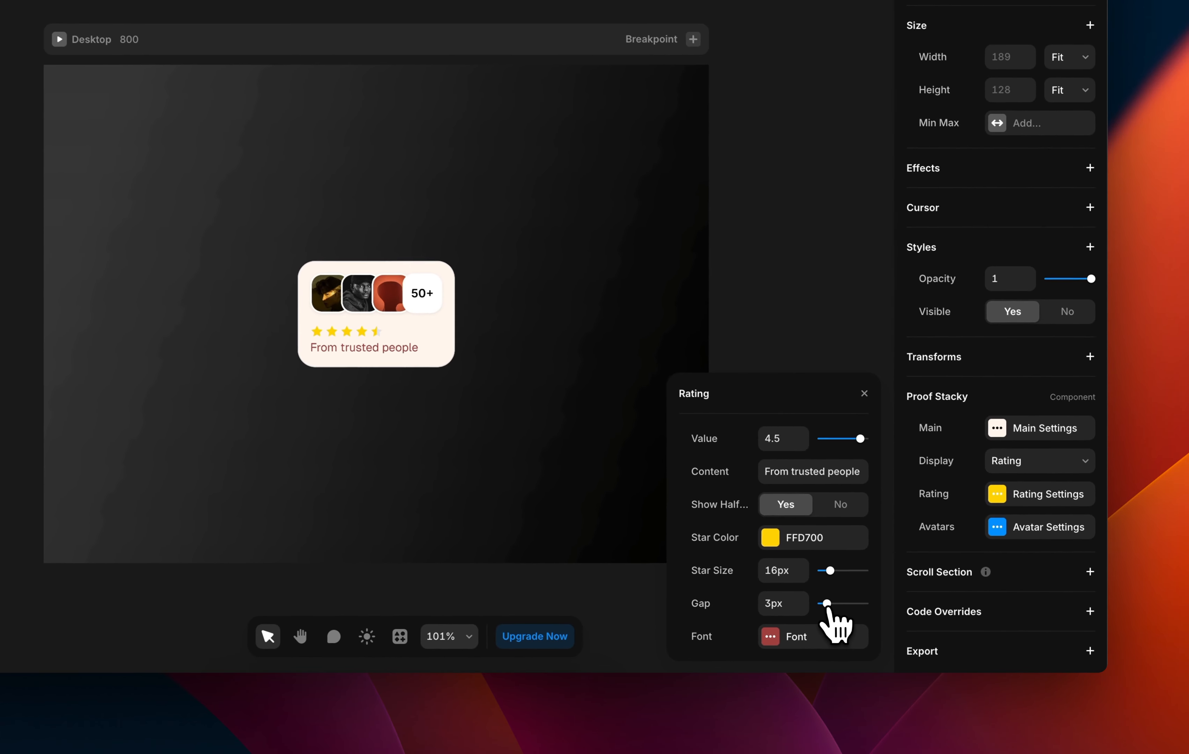
key(super+z)
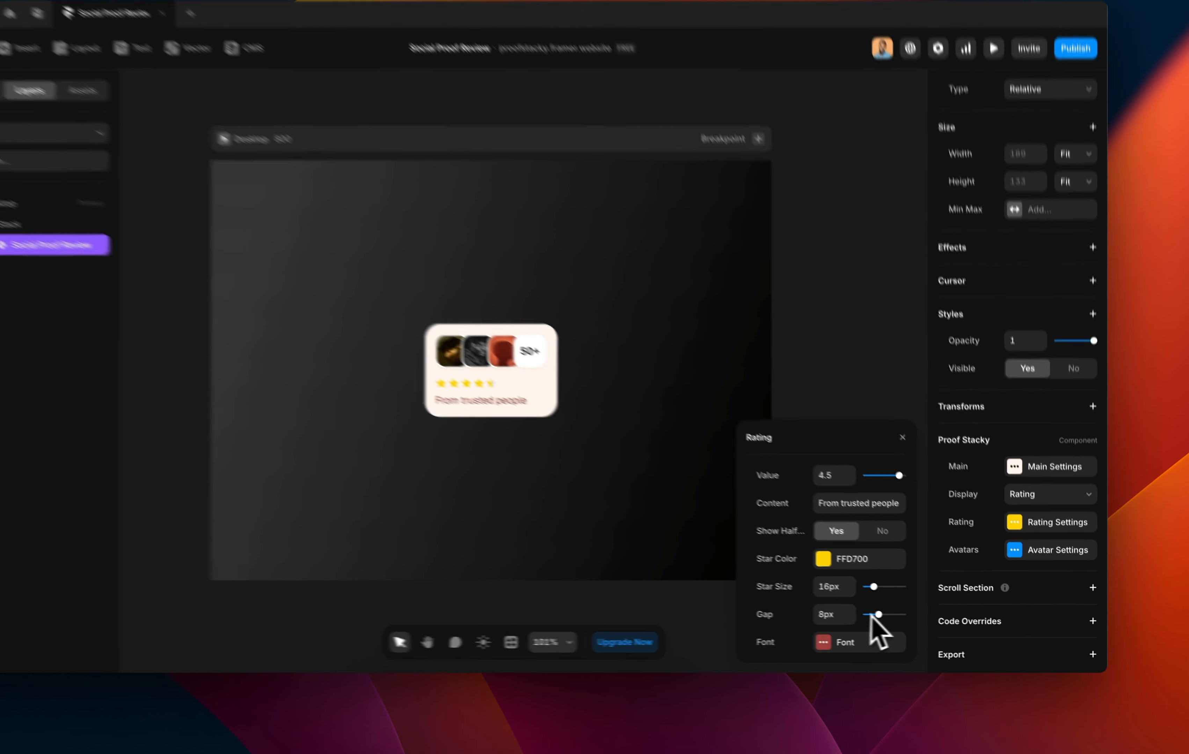
key(super+z)
key(super+z)
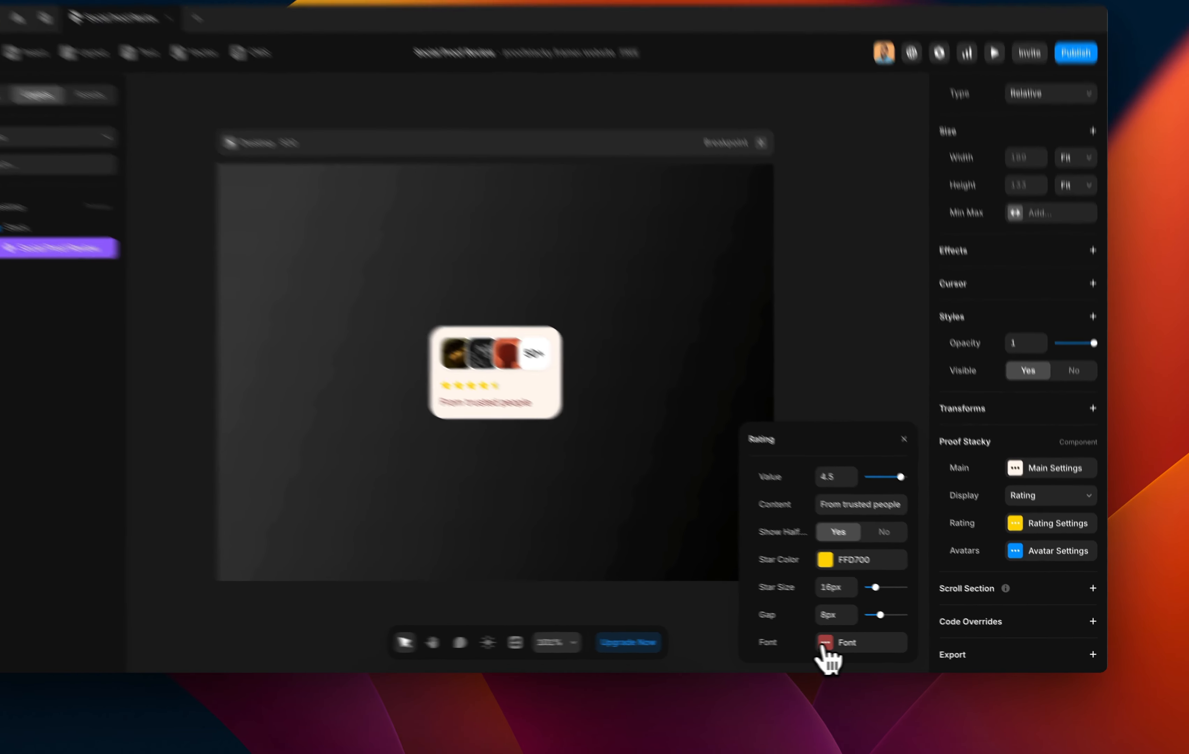
Left-align the stars and 'From trusted people' caption after trying Center and Right alignment.
click(863, 646)
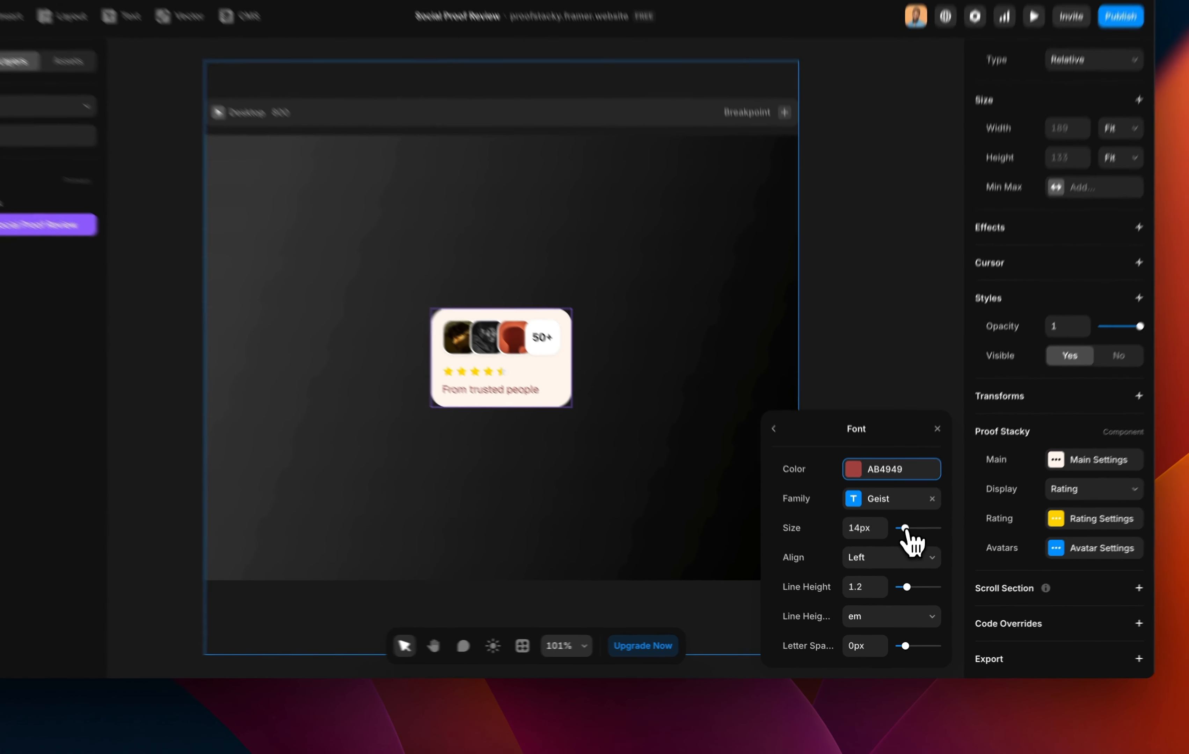
drag(902, 551, 909, 519)
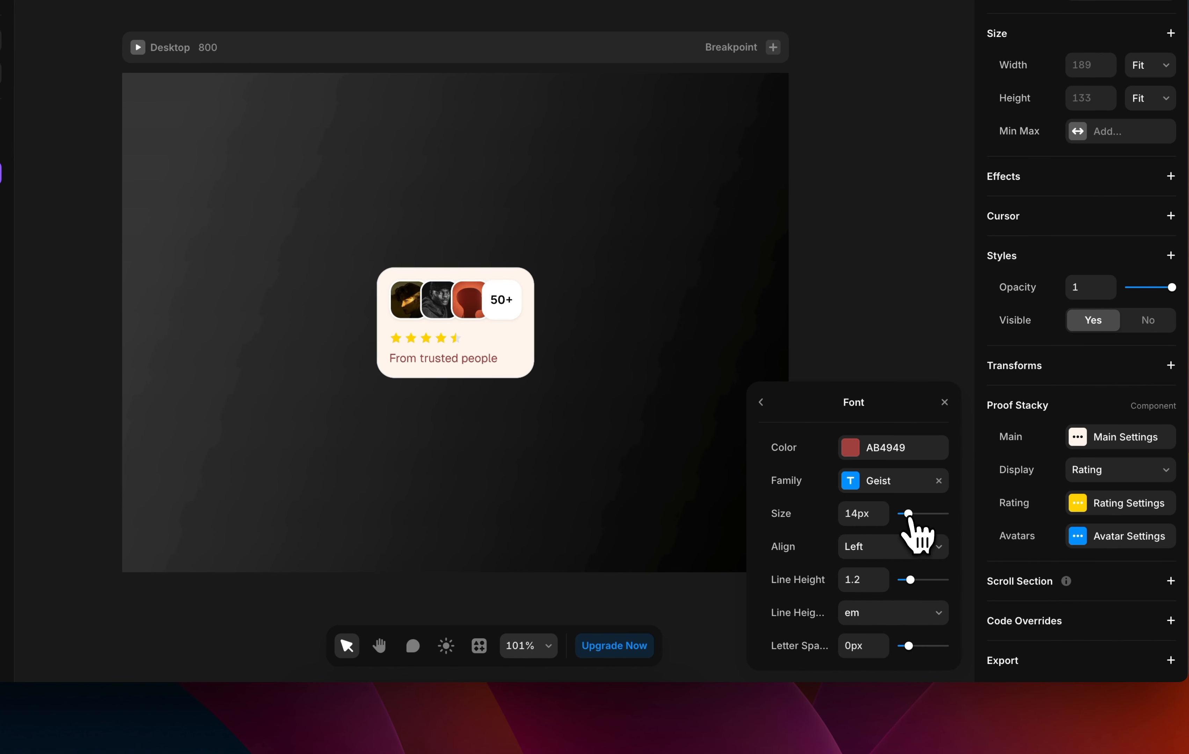
click(886, 548)
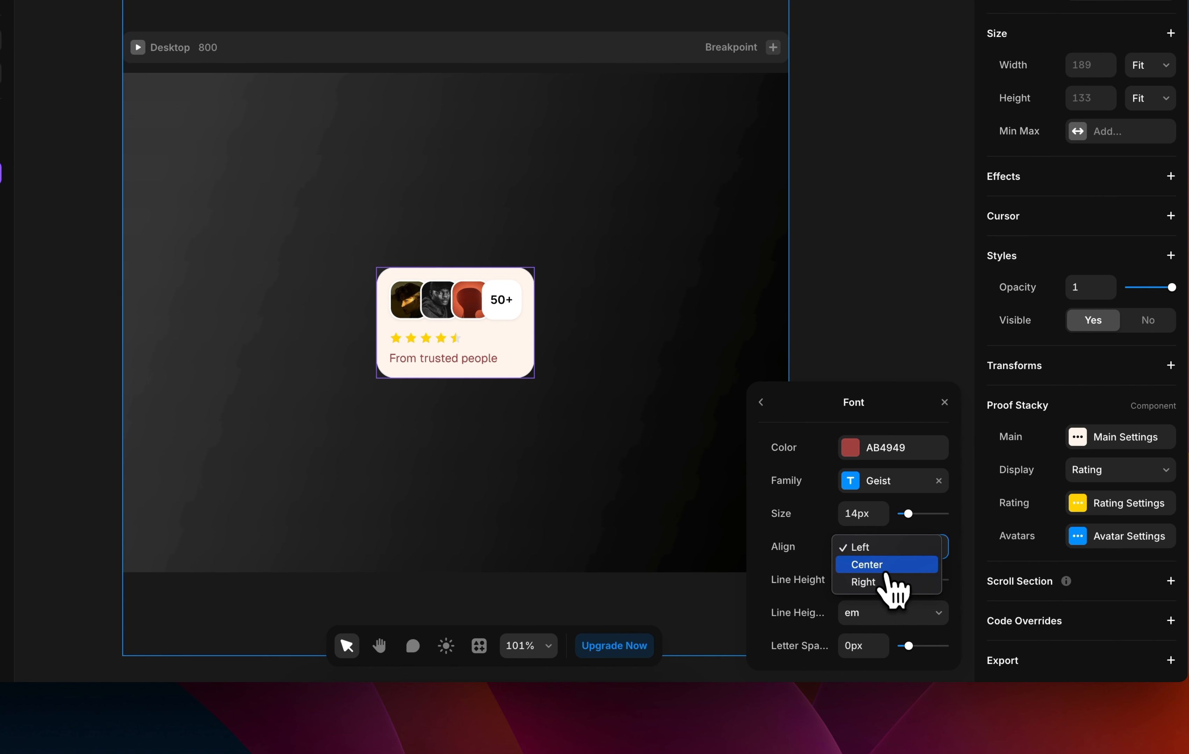
click(882, 566)
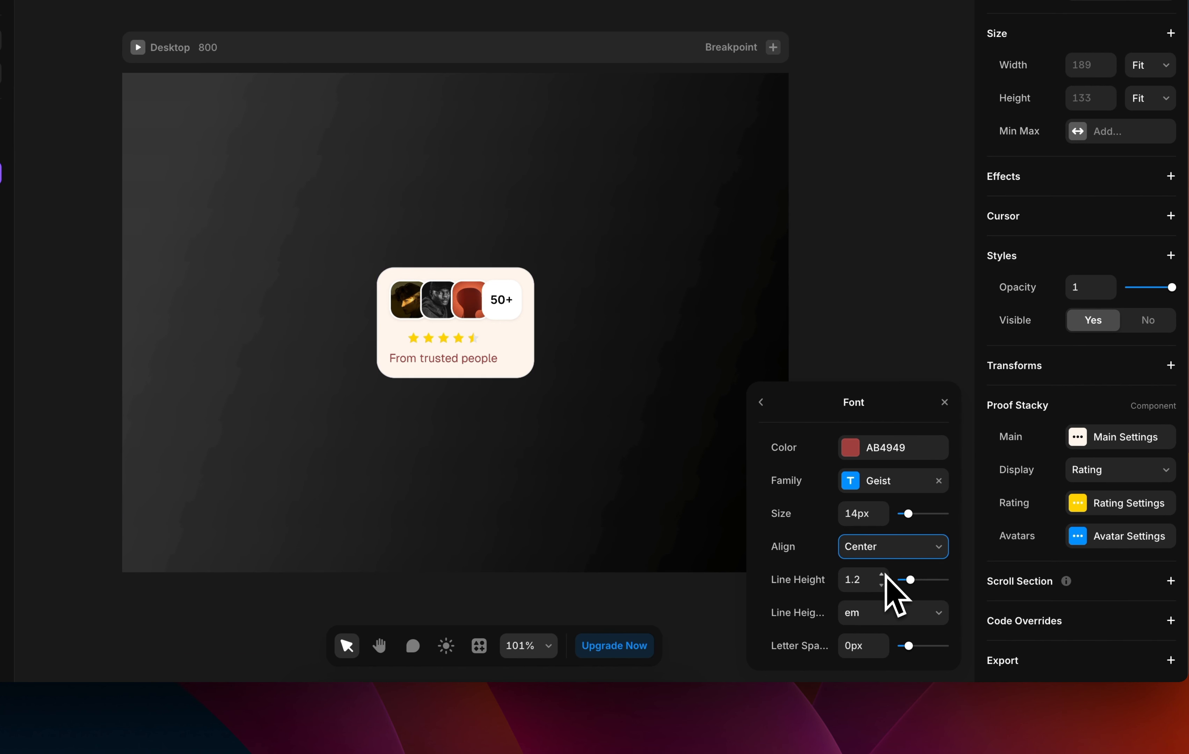
click(901, 552)
click(900, 570)
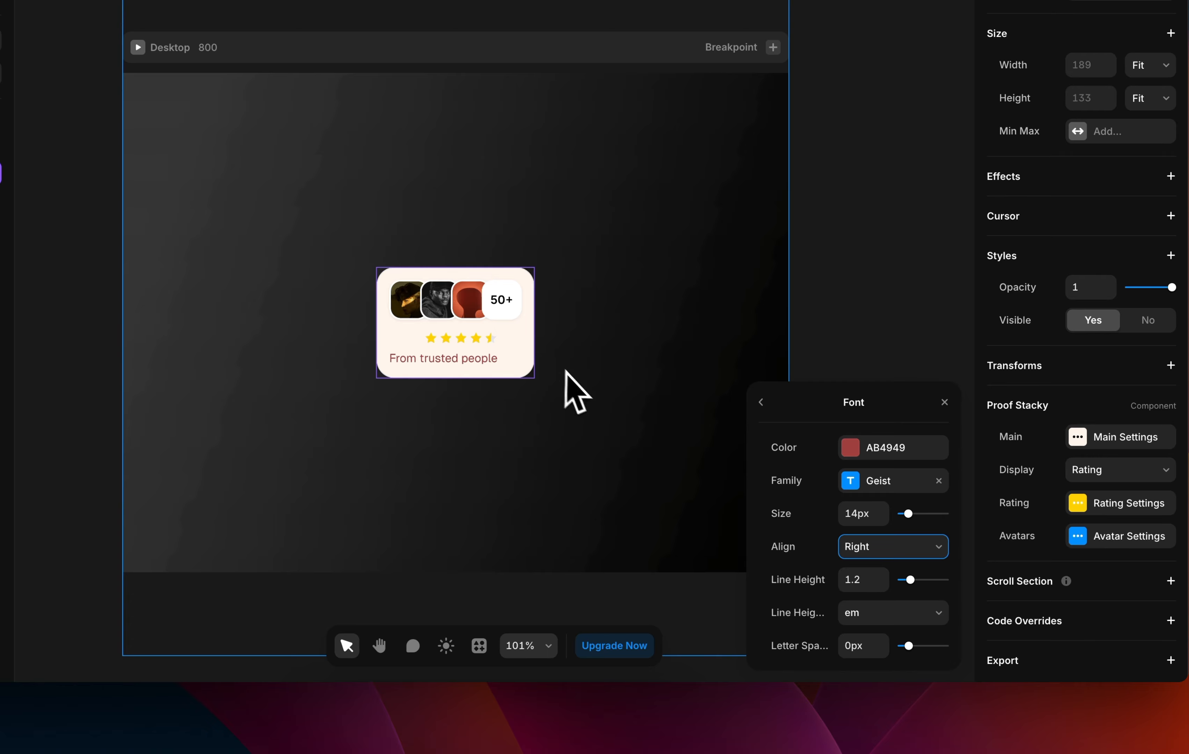
click(897, 548)
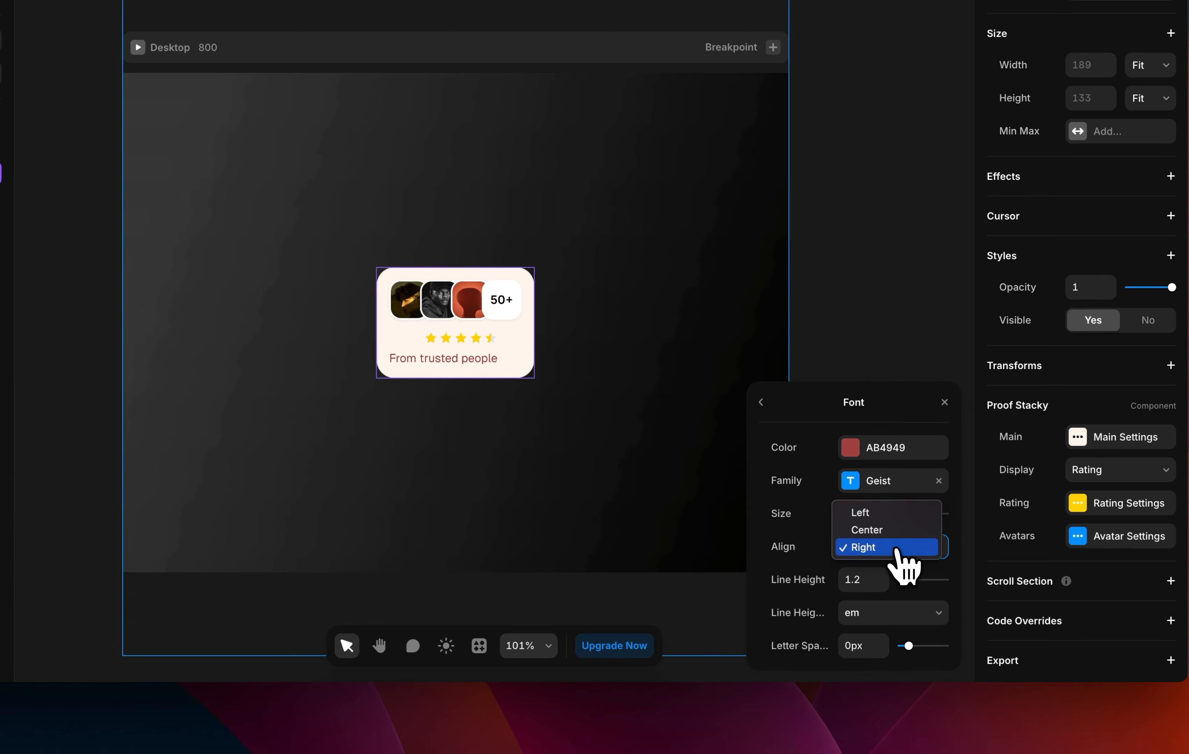
click(873, 513)
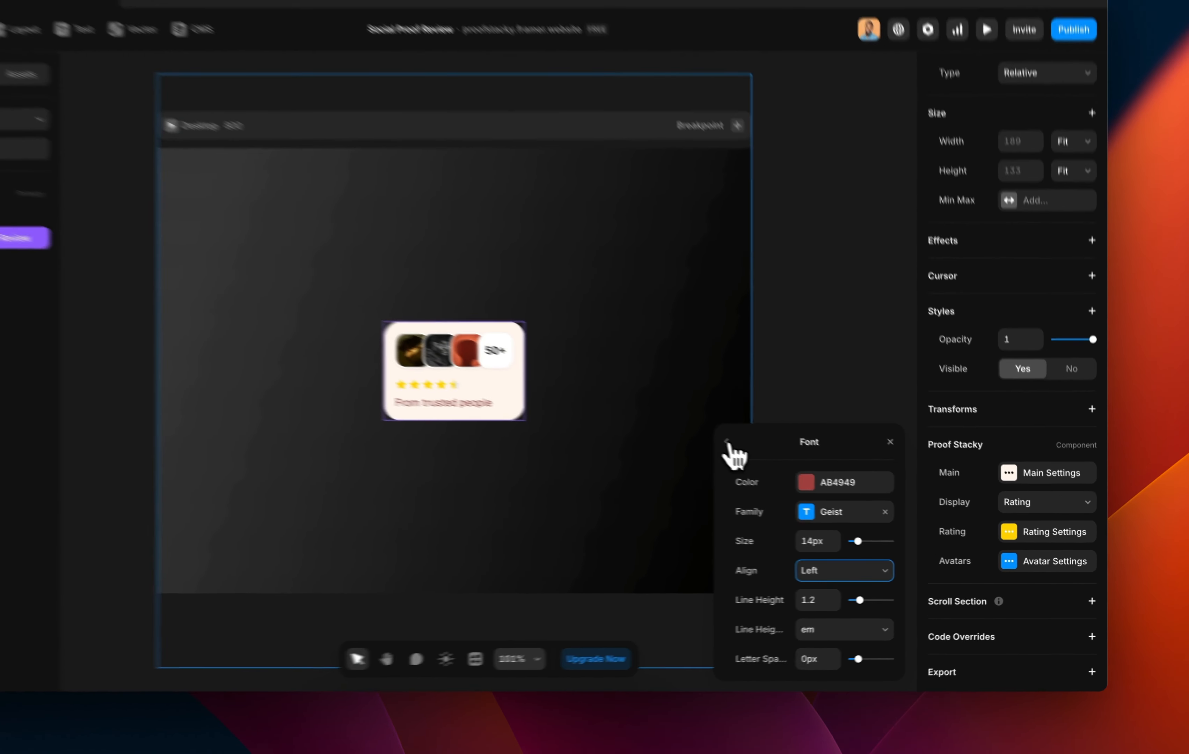
click(726, 444)
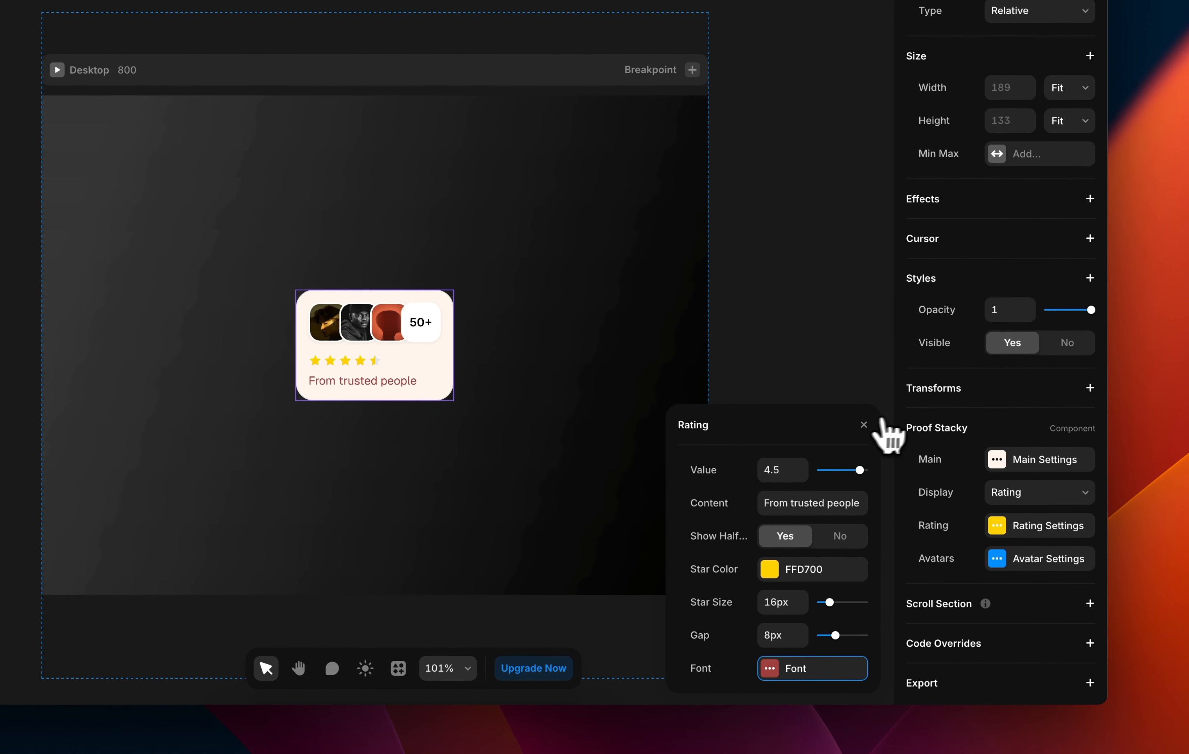
Close the Rating settings and open the Avatar settings to view the Avatar List.
click(864, 425)
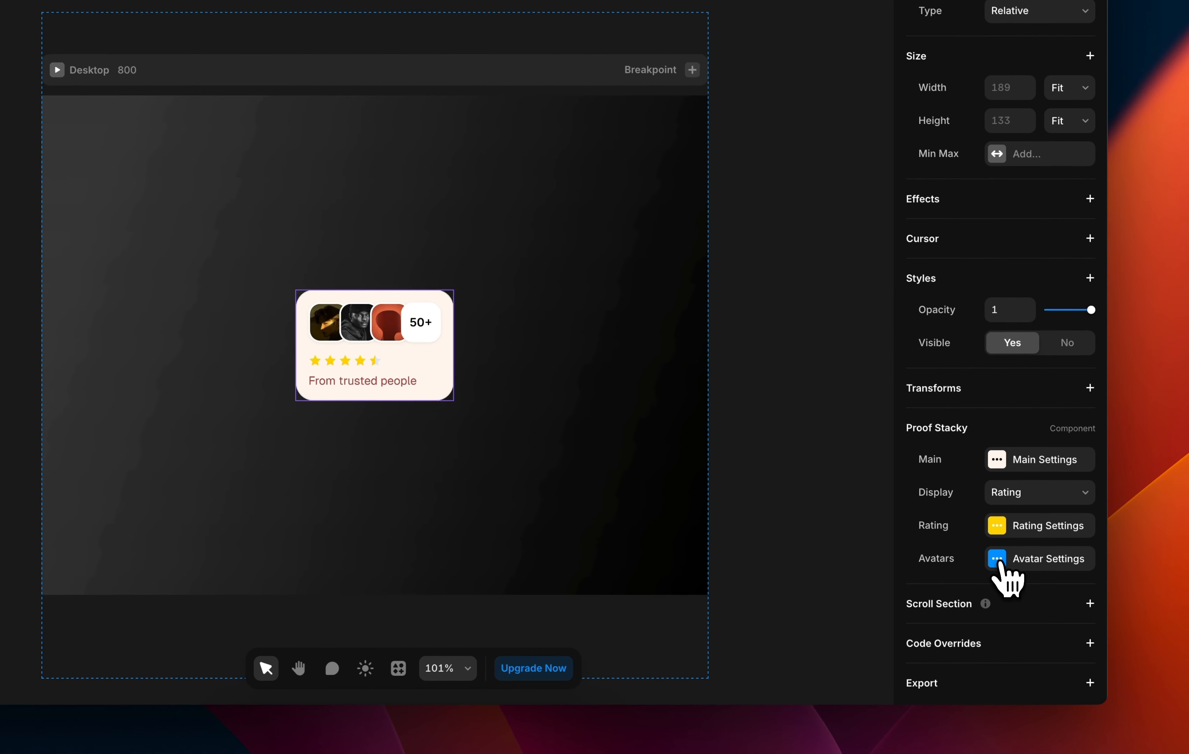
click(997, 559)
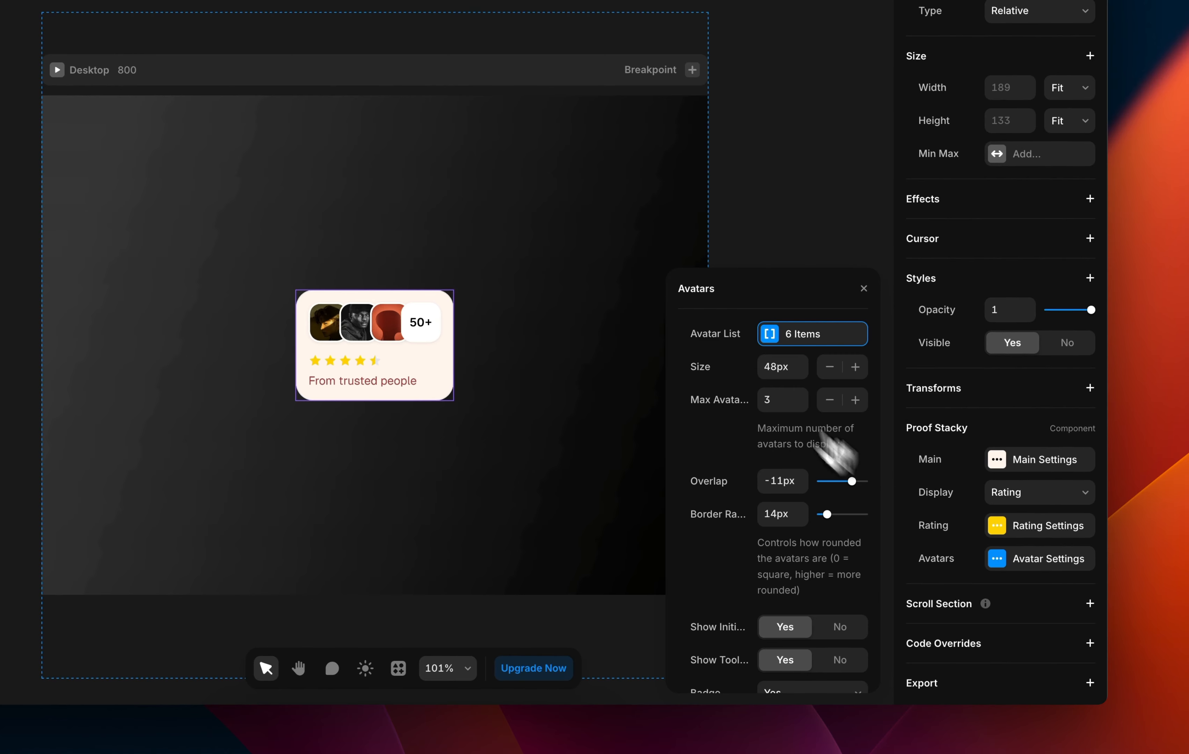
click(771, 337)
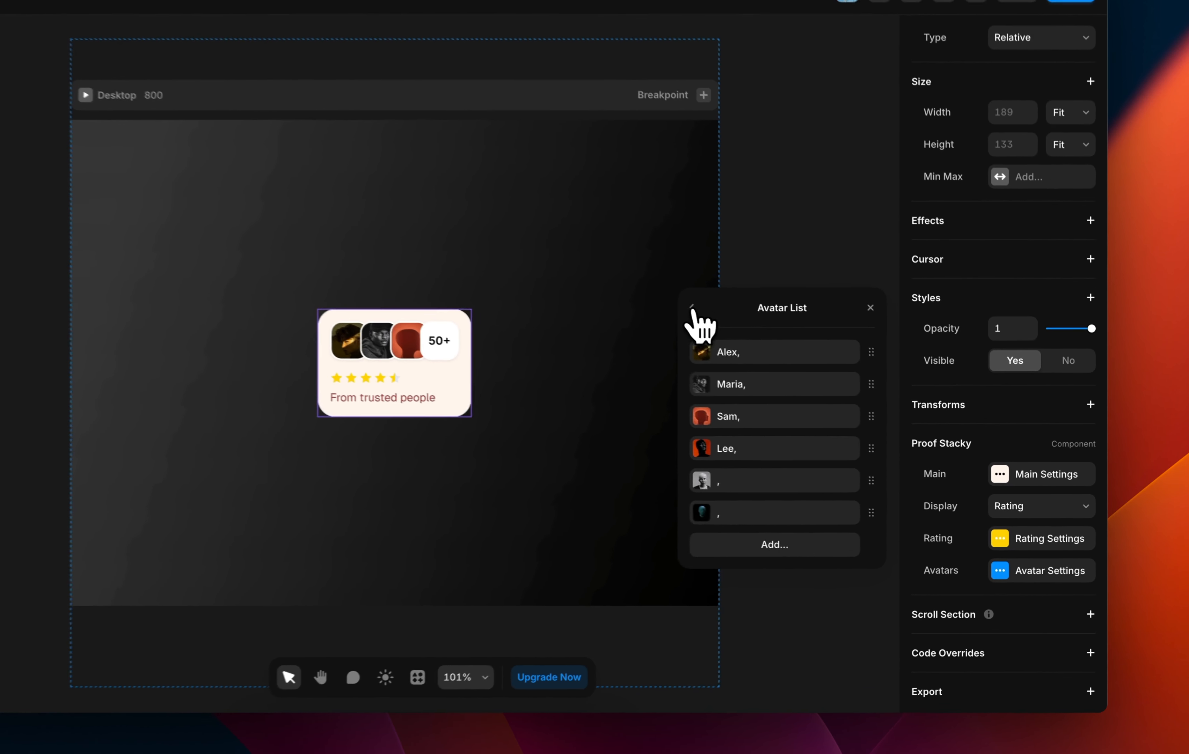
click(692, 308)
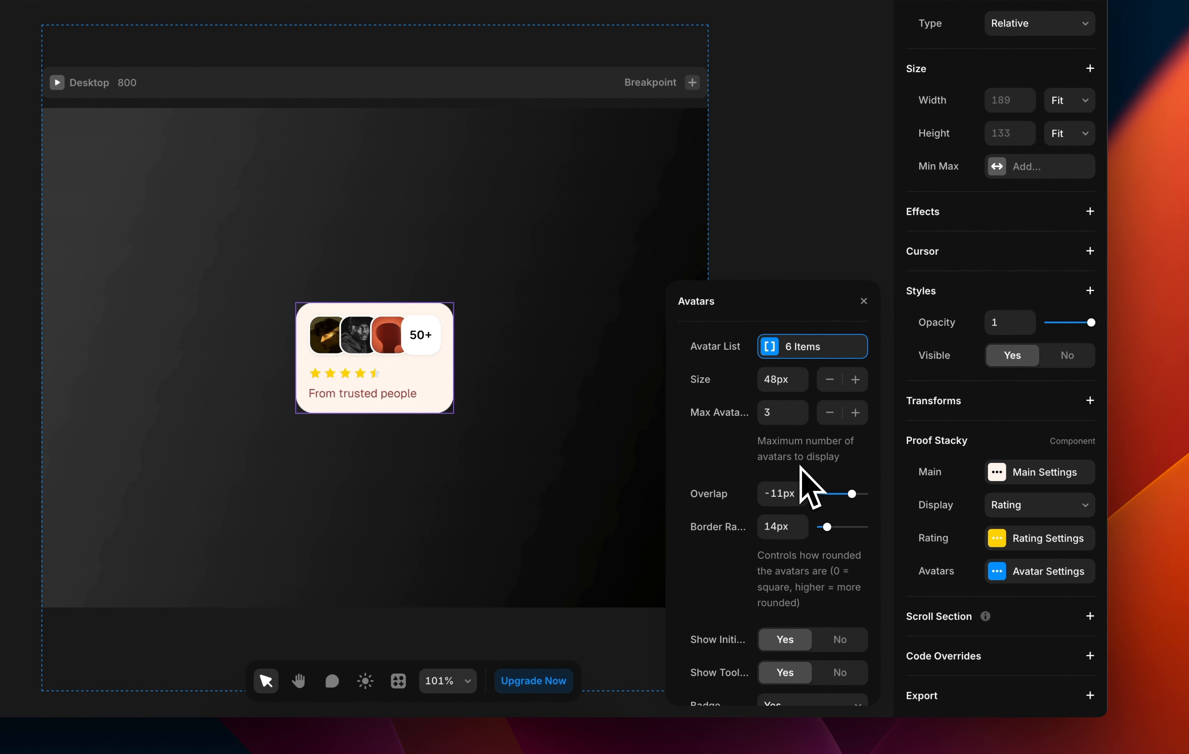
Keep Max Avatars at 3 after stepping it up to 5 and back down.
click(856, 413)
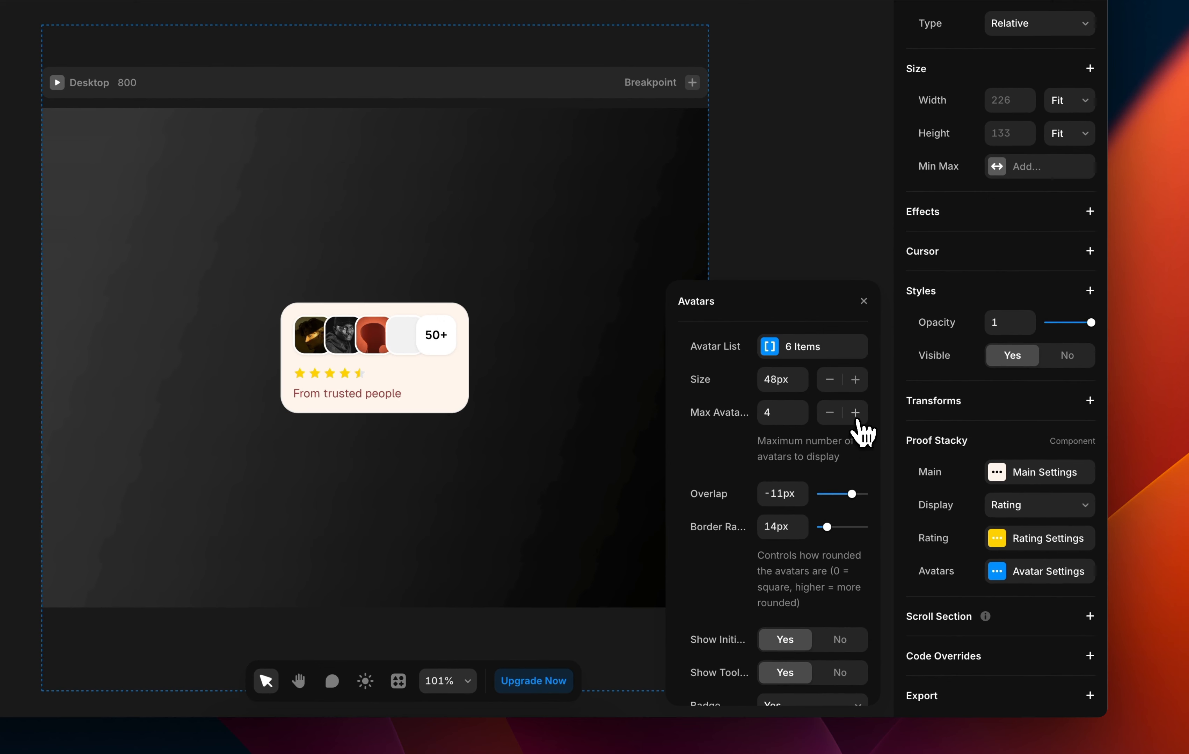
click(856, 413)
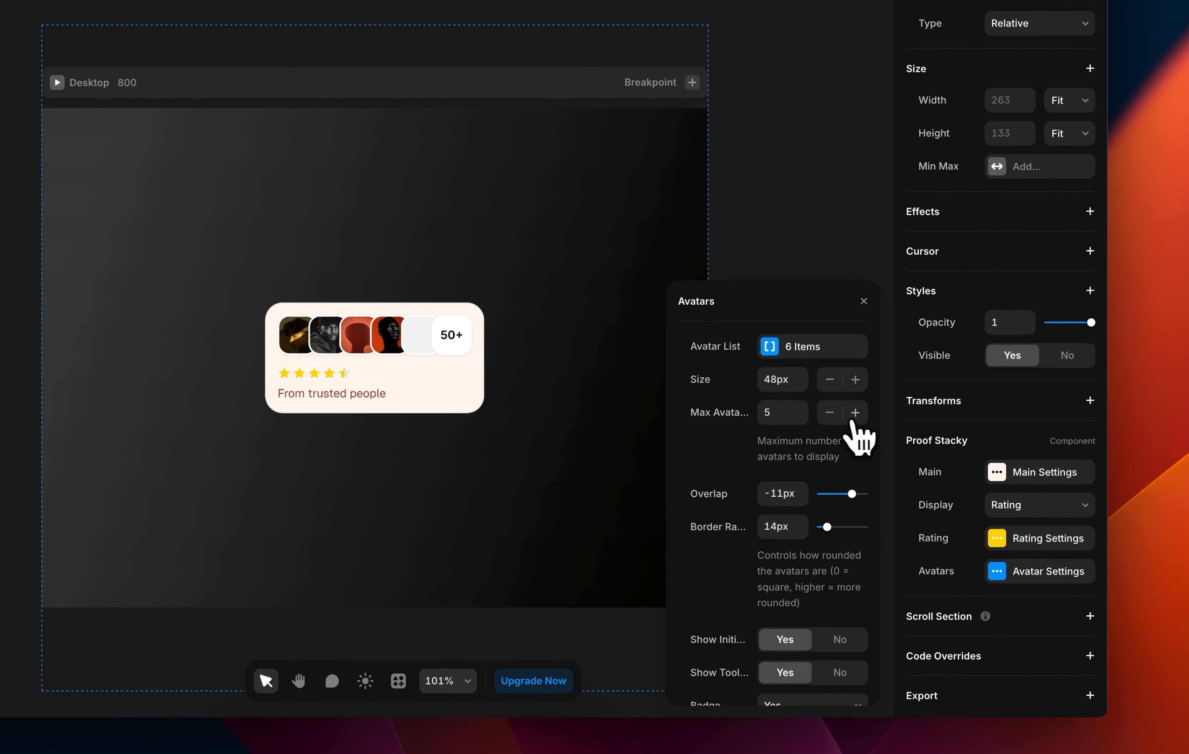
click(829, 414)
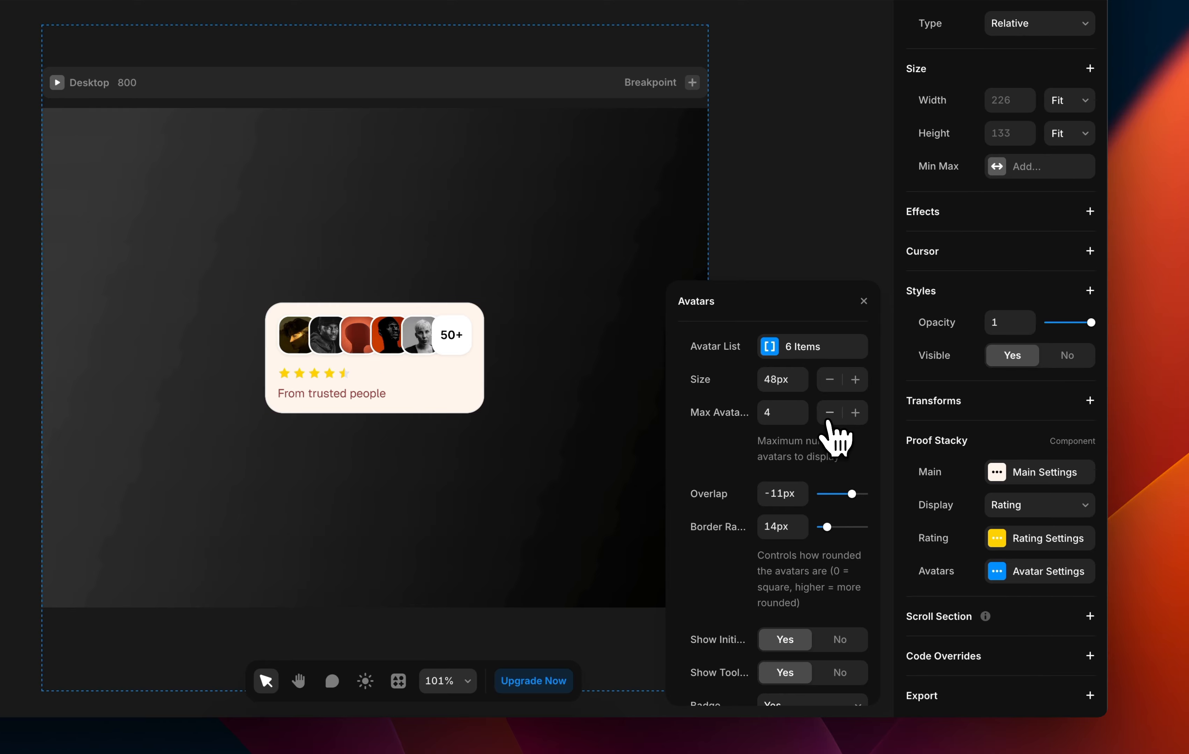
click(829, 414)
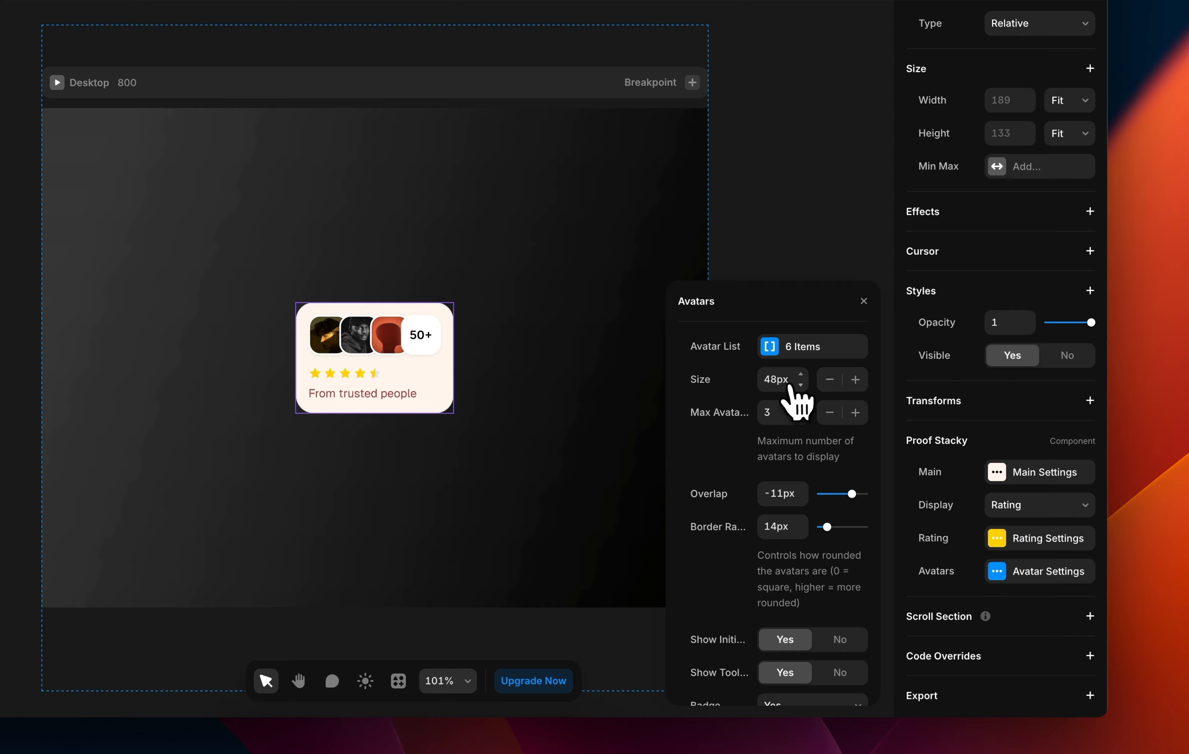
mouse_move(800, 383)
mouse_down()
mouse_move(810, 416)
mouse_move(798, 377)
mouse_up()
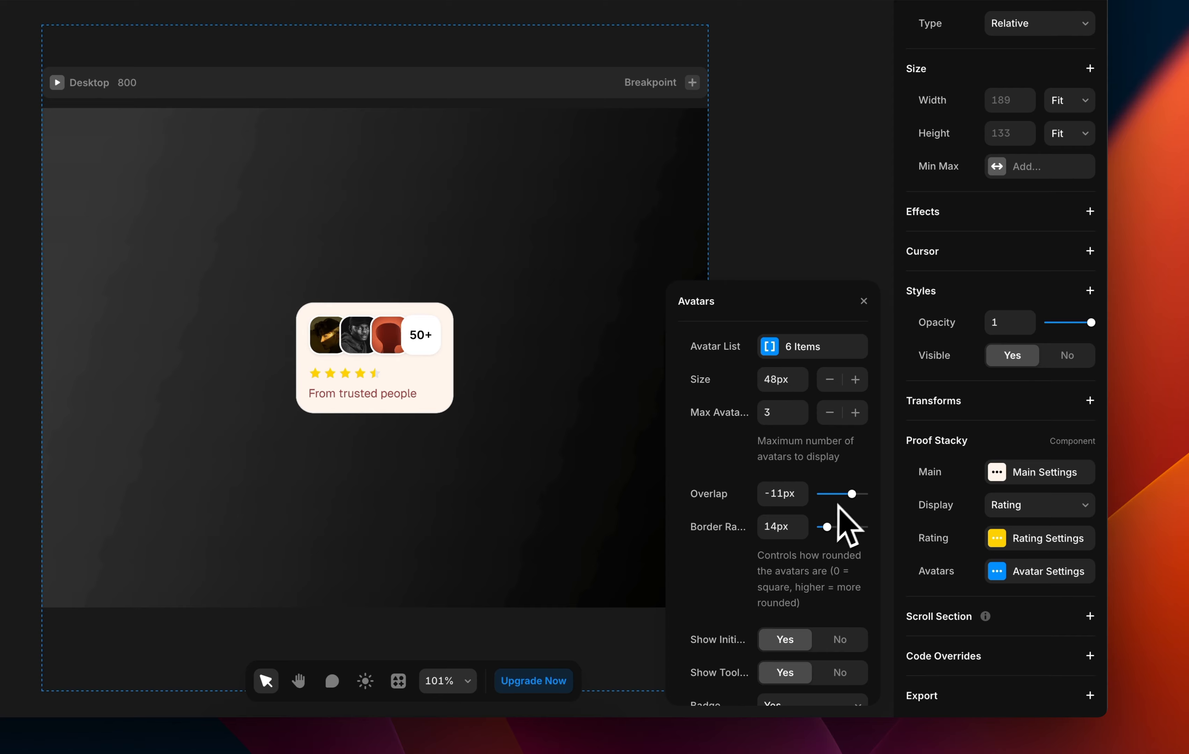
mouse_move(852, 493)
mouse_down()
mouse_move(832, 494)
mouse_move(863, 494)
mouse_move(852, 494)
mouse_up()
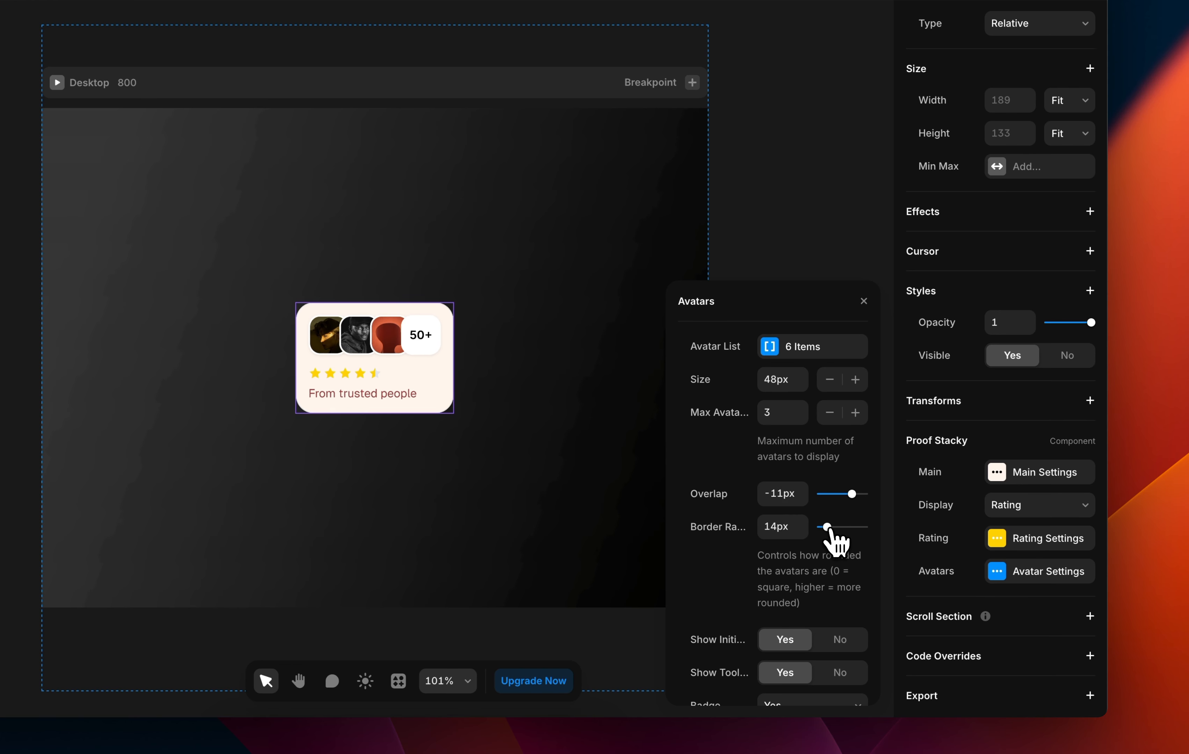
drag(827, 527, 827, 528)
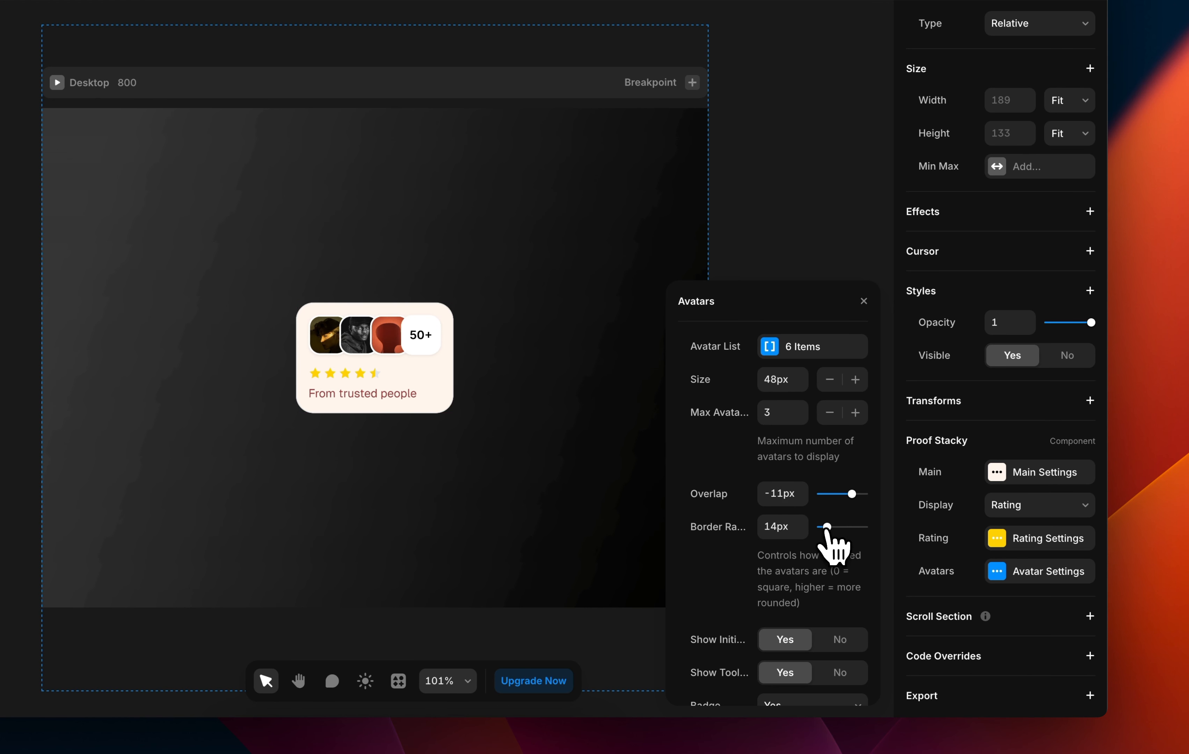
scroll(822, 559, down, 3)
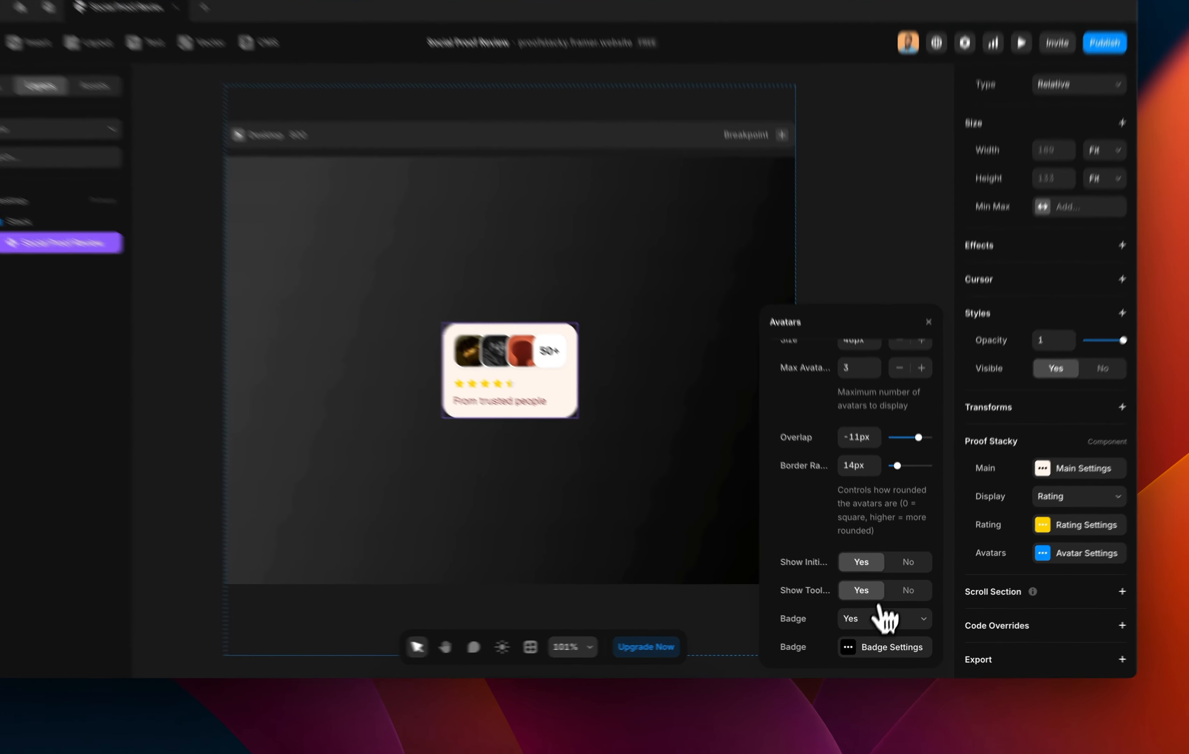
click(883, 622)
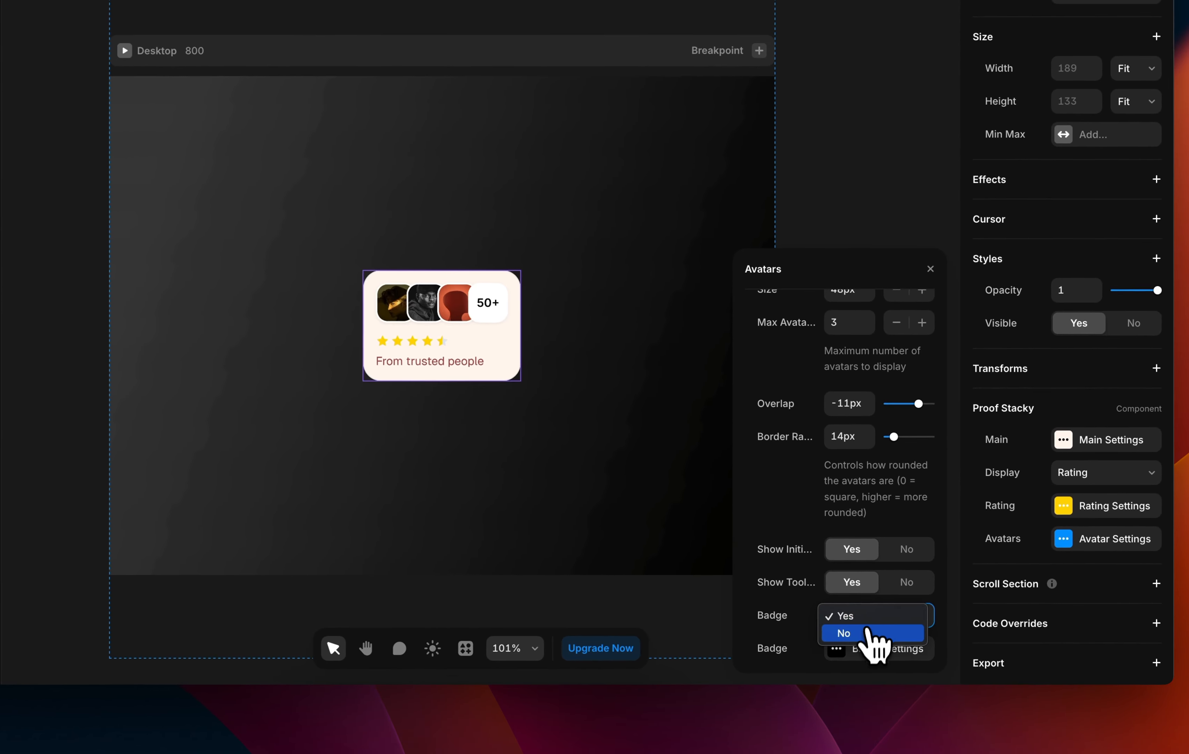
click(868, 635)
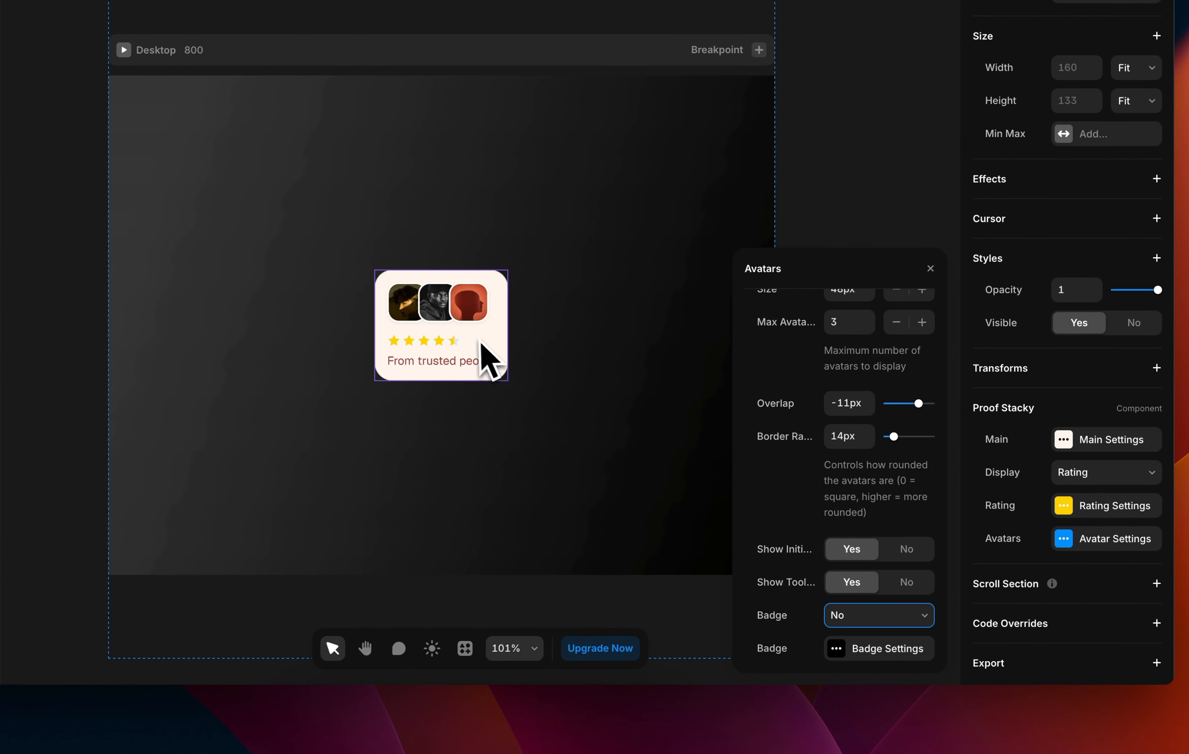
click(909, 616)
click(858, 601)
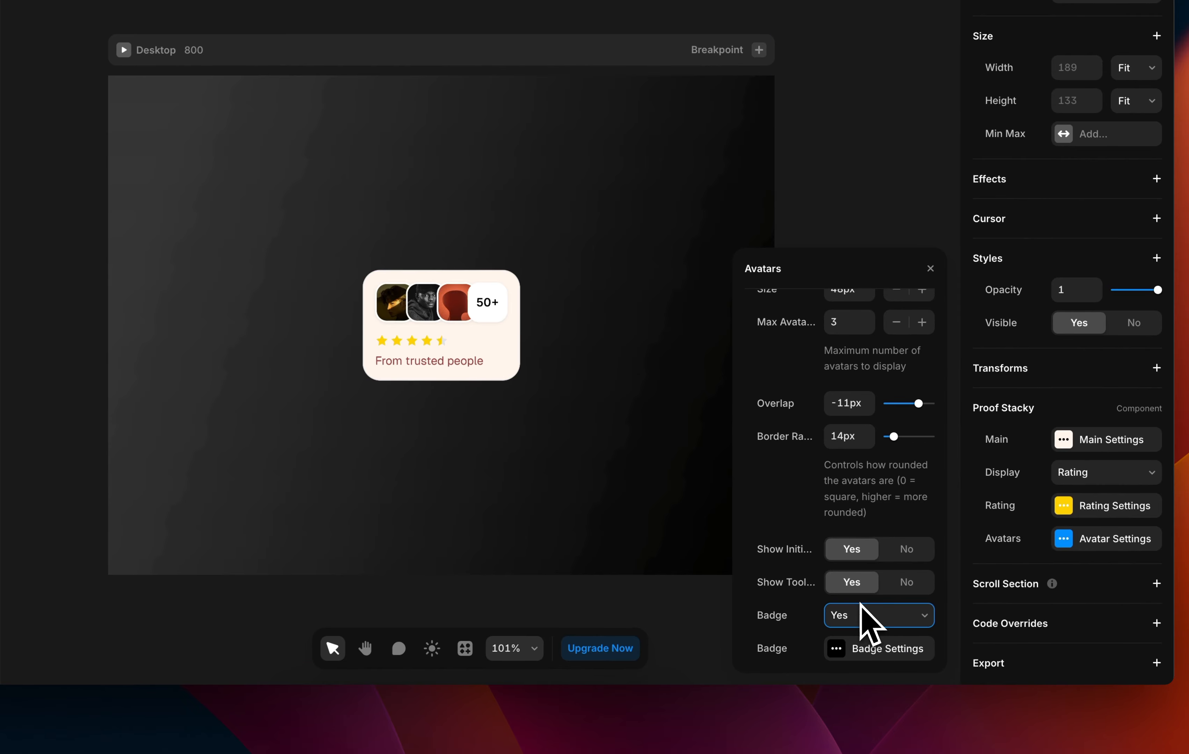
Change the badge's Text value from 50 to 19 so it reads 19+.
click(842, 651)
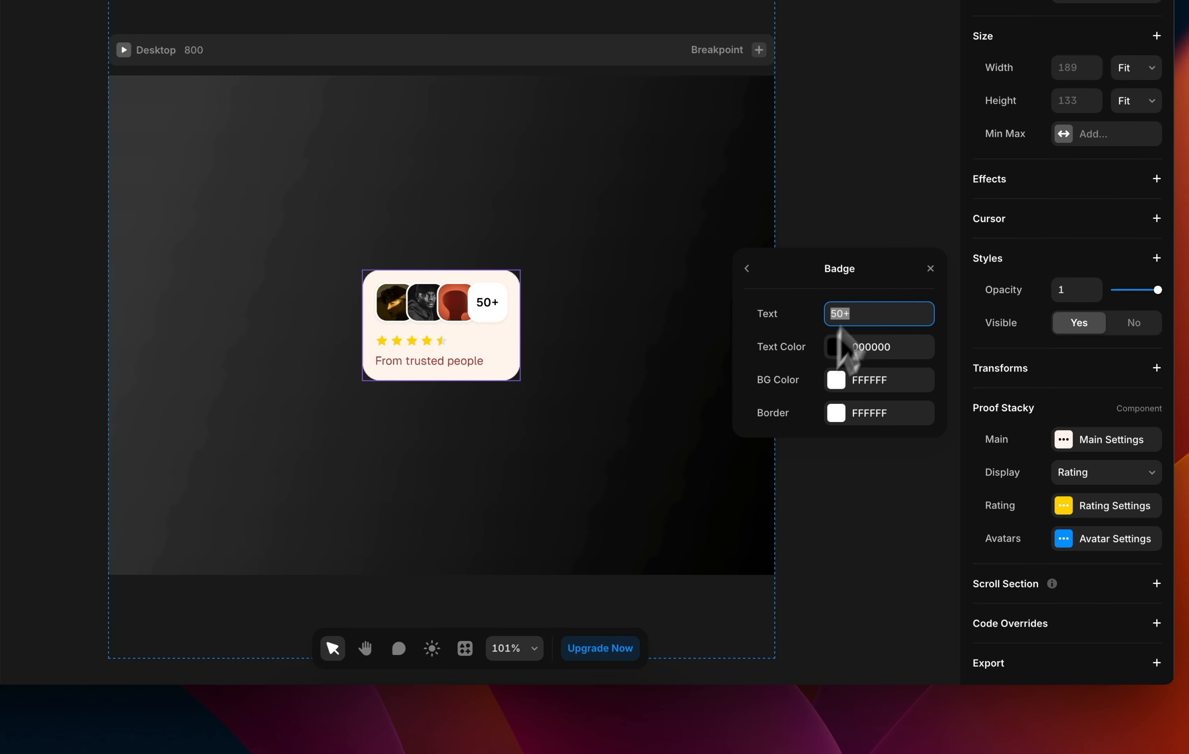
key(Left)
key(Right)
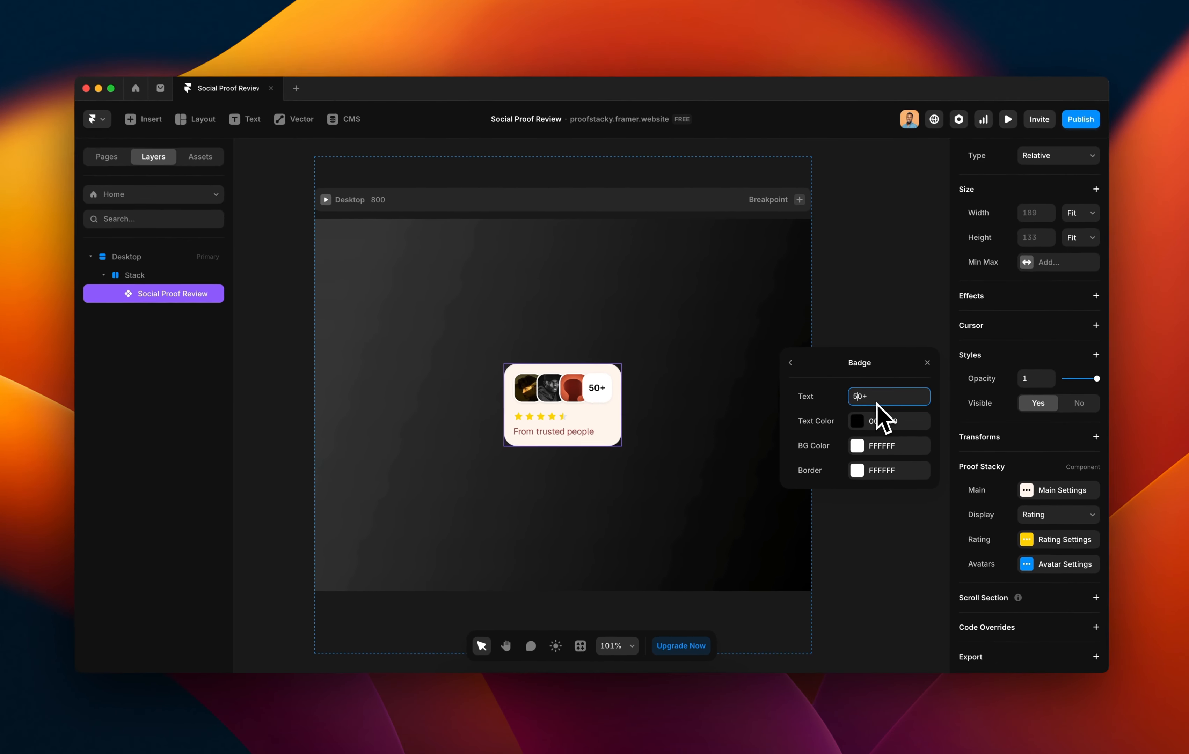
key(BackSpace)
key(Delete)
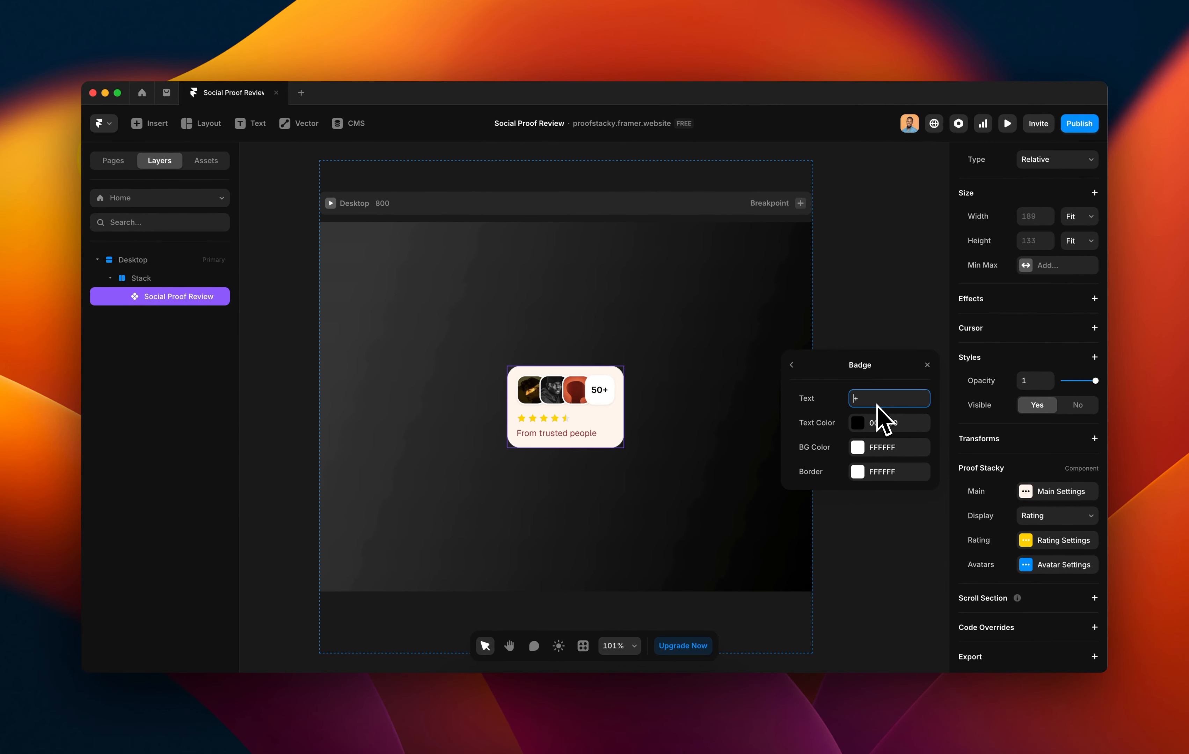
text(19)
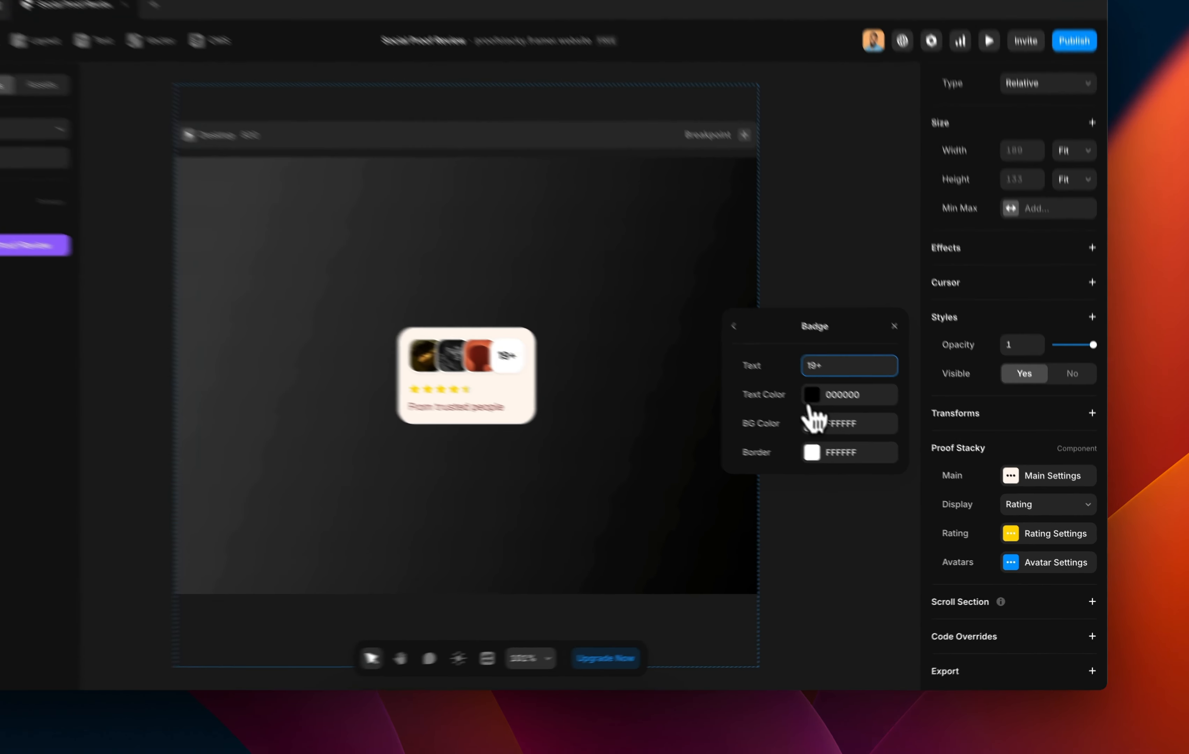
Try a red badge text colour, then revert to 000000 and close the panel.
click(858, 423)
drag(727, 363, 852, 284)
key(super+z)
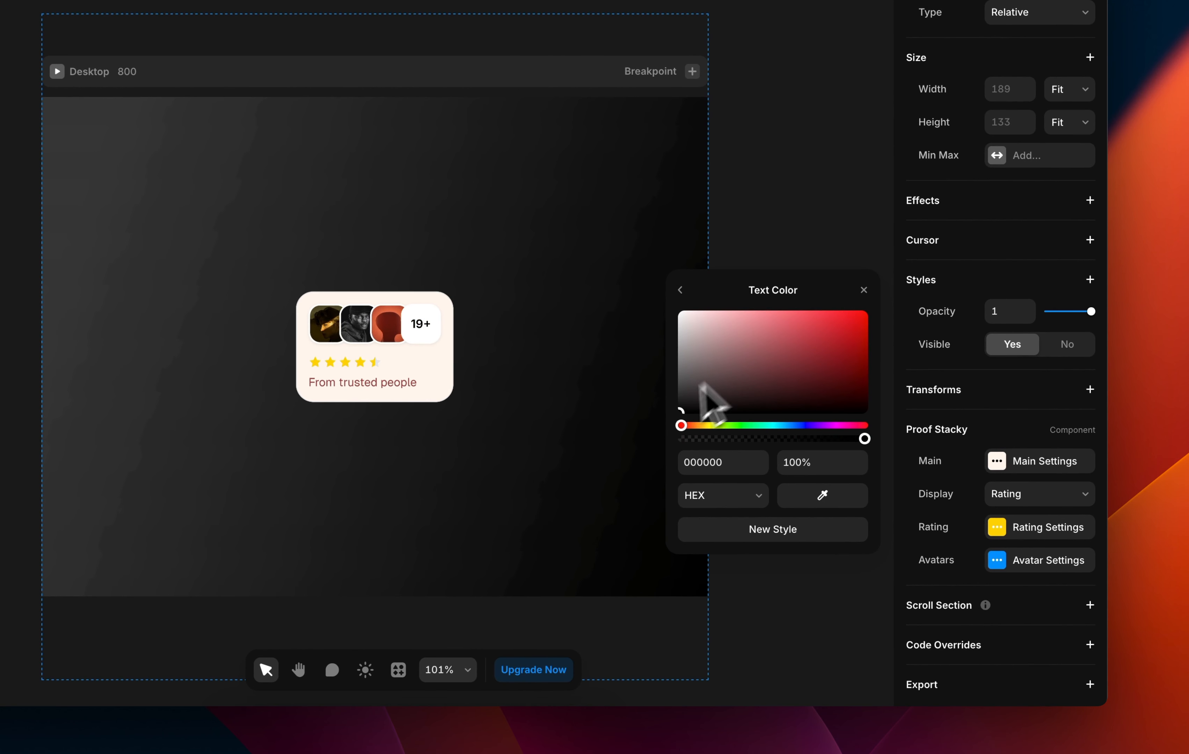
click(993, 564)
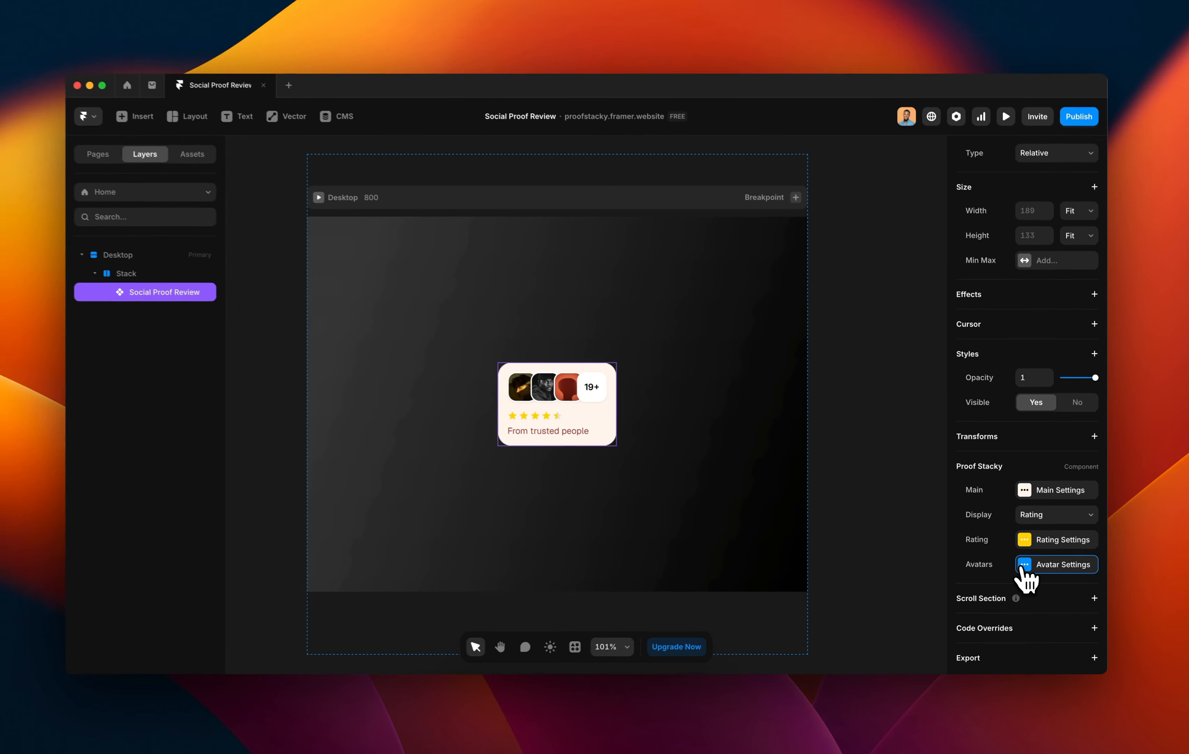